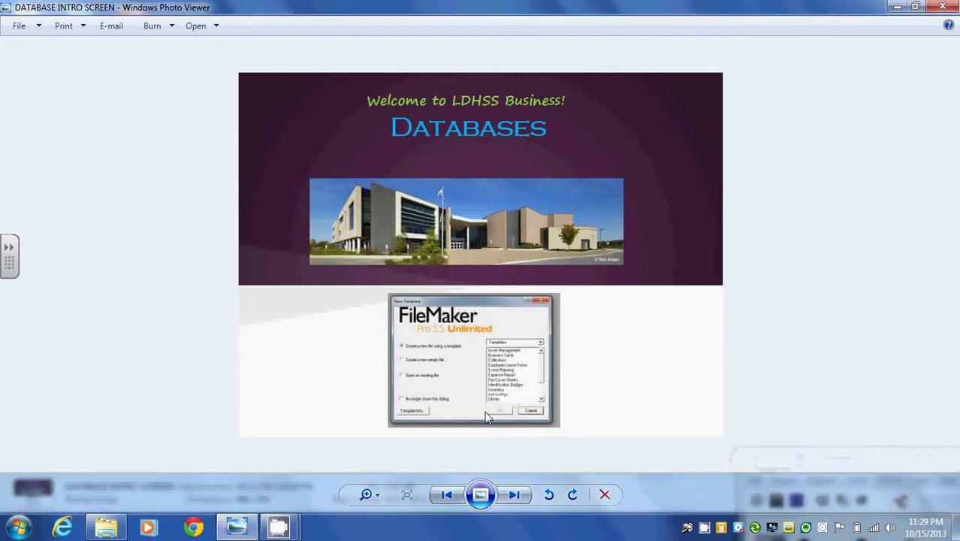
# Launch FileMaker 5.5 from the Start menu and select the Inventory template for a new database
pyautogui.click(18, 527)
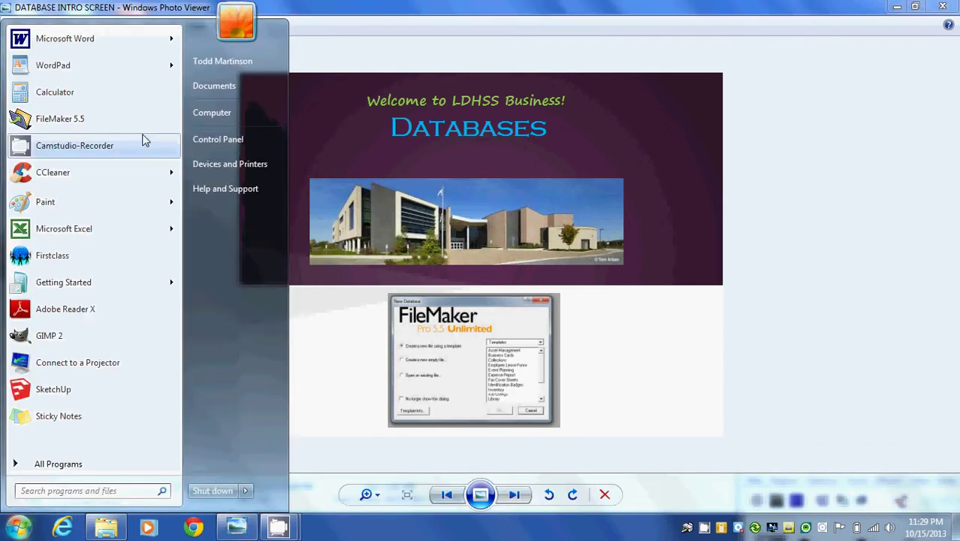
pyautogui.click(60, 119)
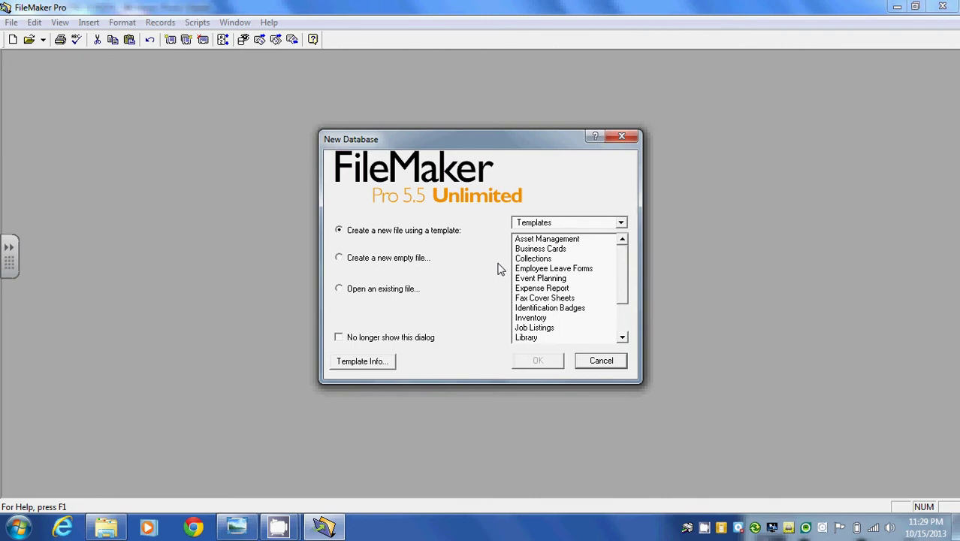
pyautogui.click(622, 339)
pyautogui.click(623, 339)
pyautogui.click(622, 339)
pyautogui.click(623, 339)
pyautogui.click(623, 339)
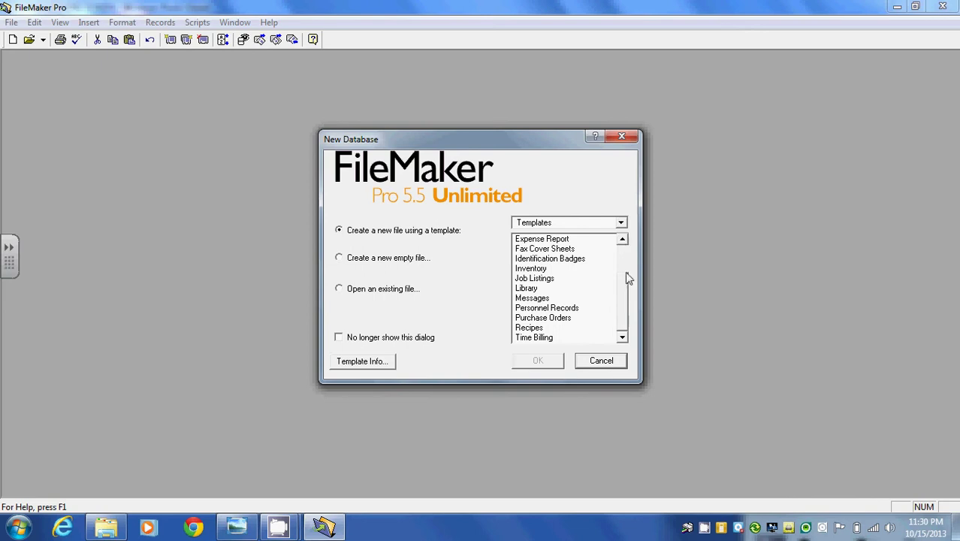
pyautogui.click(535, 270)
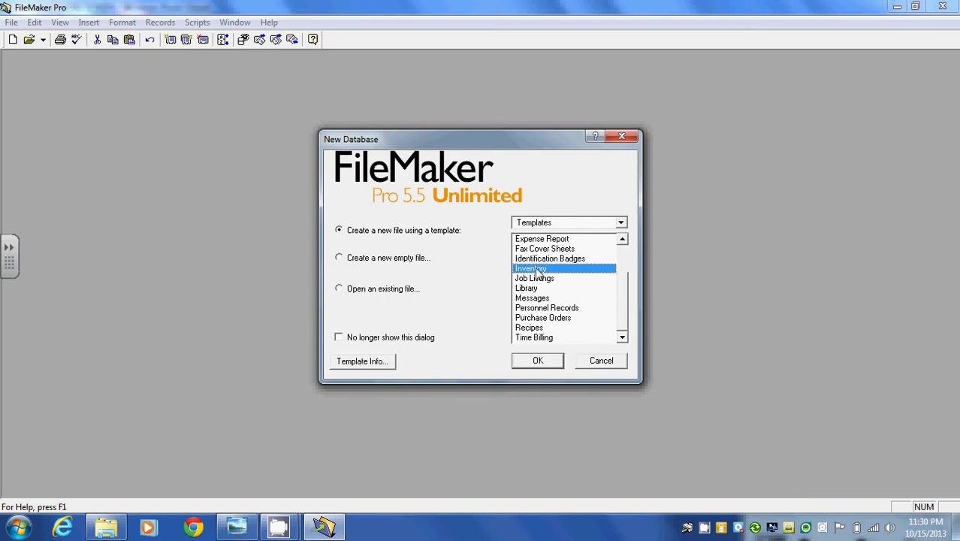
# Save the new database as 'Inventory Practice Database', replacing the existing file
pyautogui.click(541, 362)
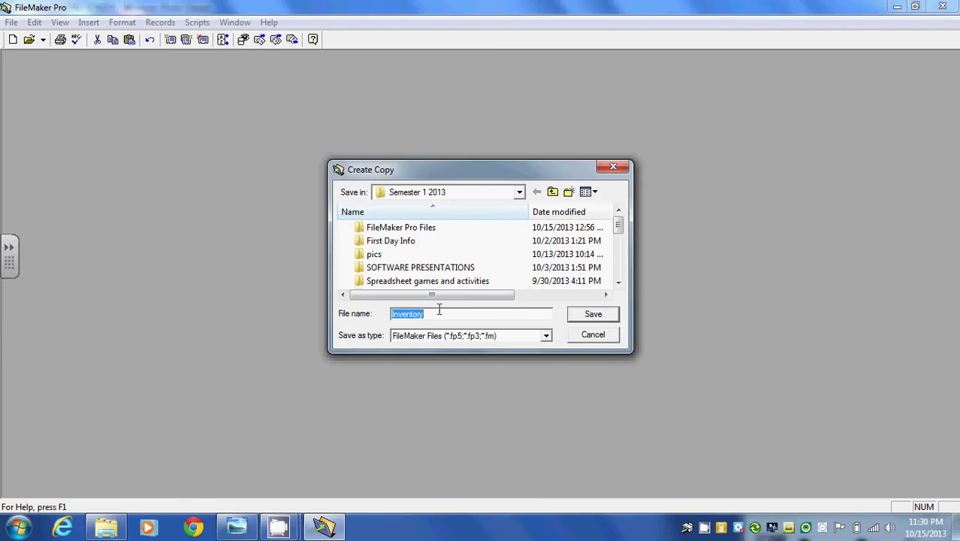
pyautogui.click(433, 316)
pyautogui.write('Pra')
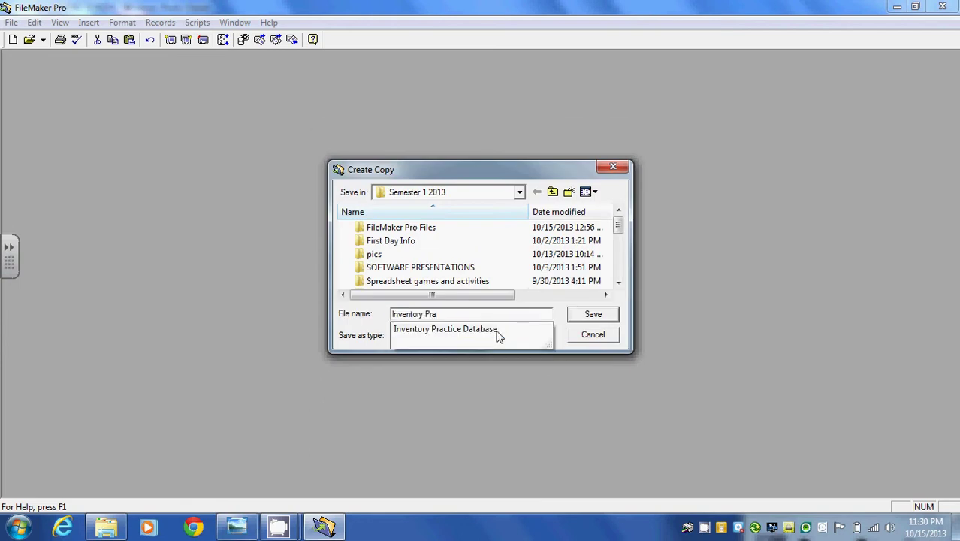
pyautogui.write('ctice Database')
pyautogui.click(590, 313)
pyautogui.click(524, 269)
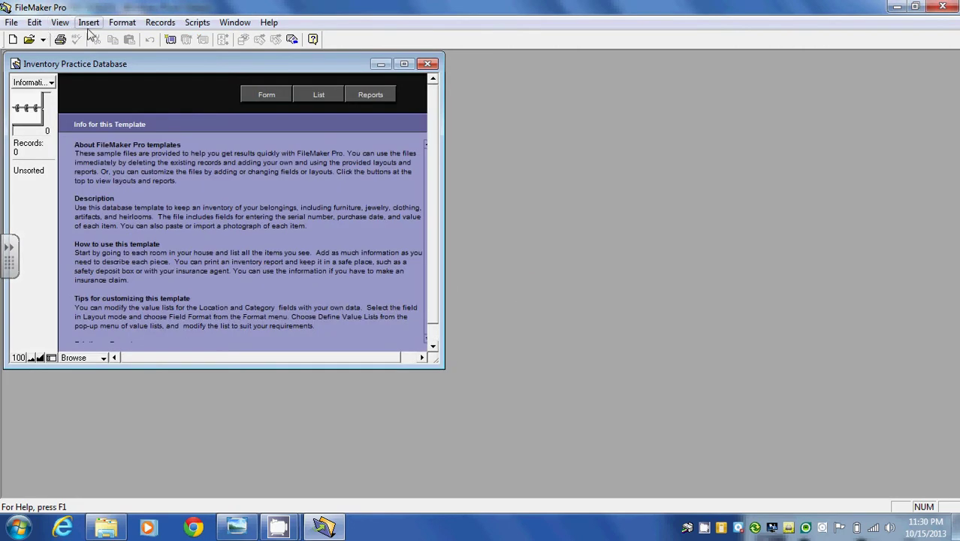
# Zoom the view to 150% and enlarge the database window to show the full info text
pyautogui.click(60, 23)
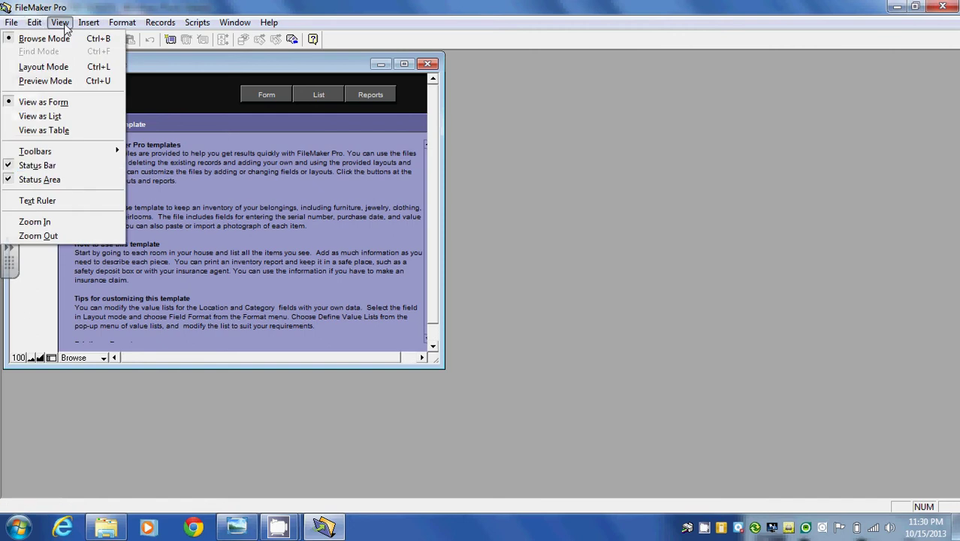
pyautogui.click(74, 224)
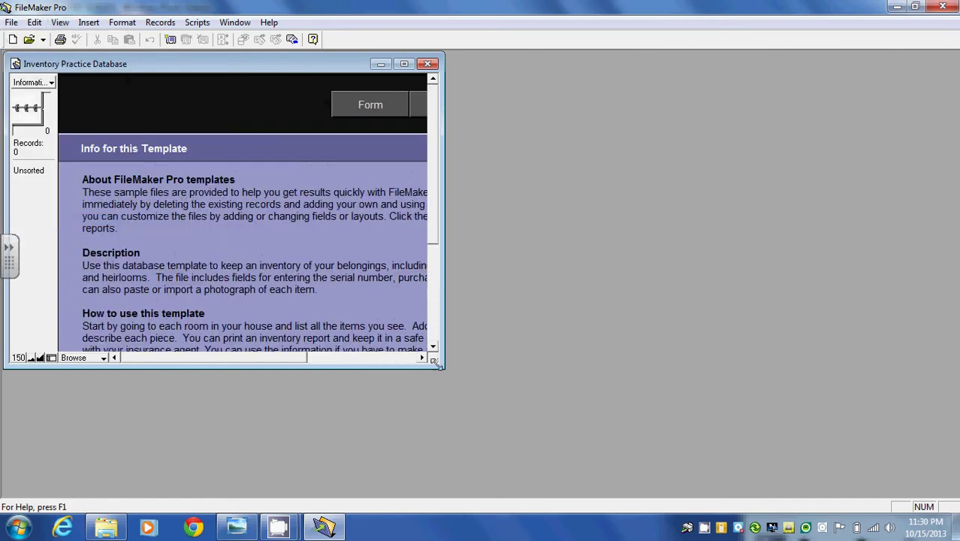
pyautogui.moveTo(435, 361); pyautogui.dragTo(691, 492)
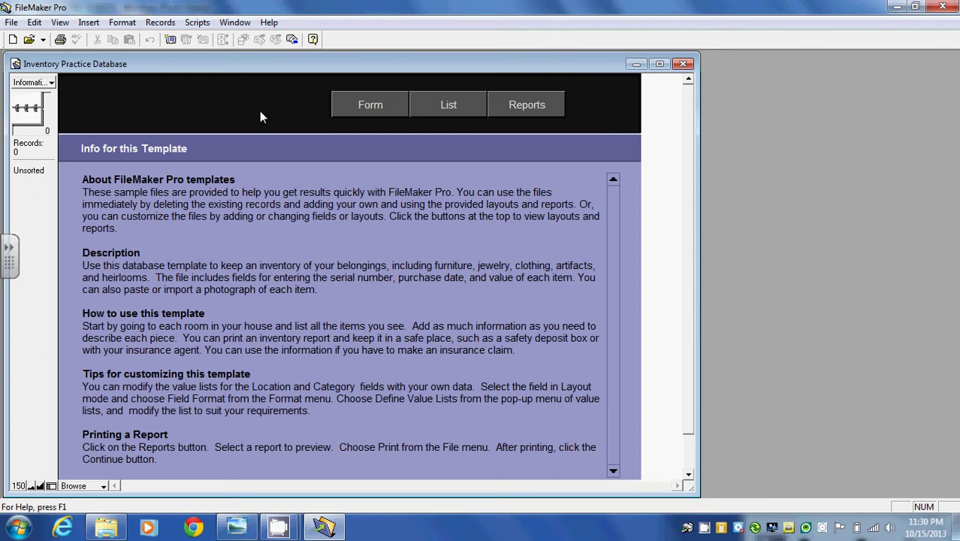
# Switch to the Inventory Form layout and bring up the mode pop-up list
pyautogui.click(372, 105)
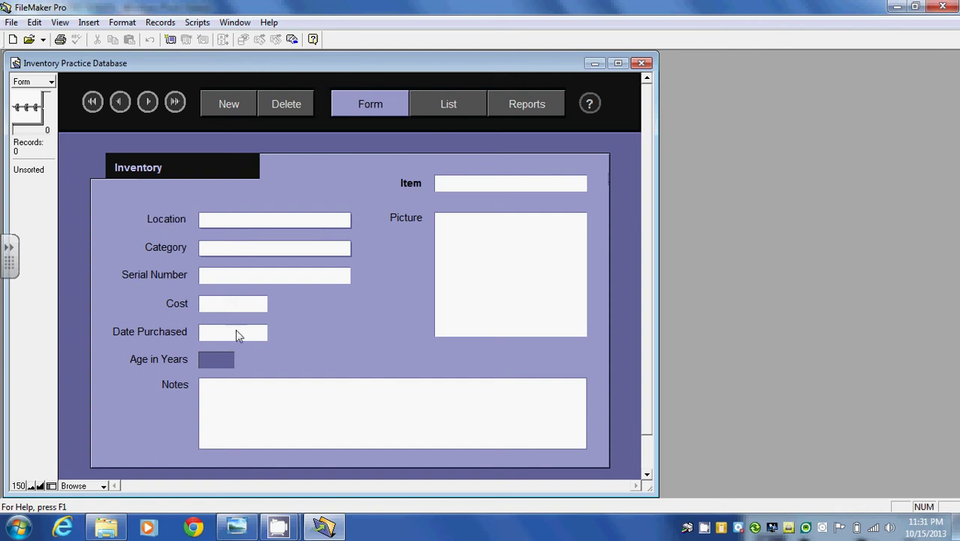
pyautogui.click(104, 487)
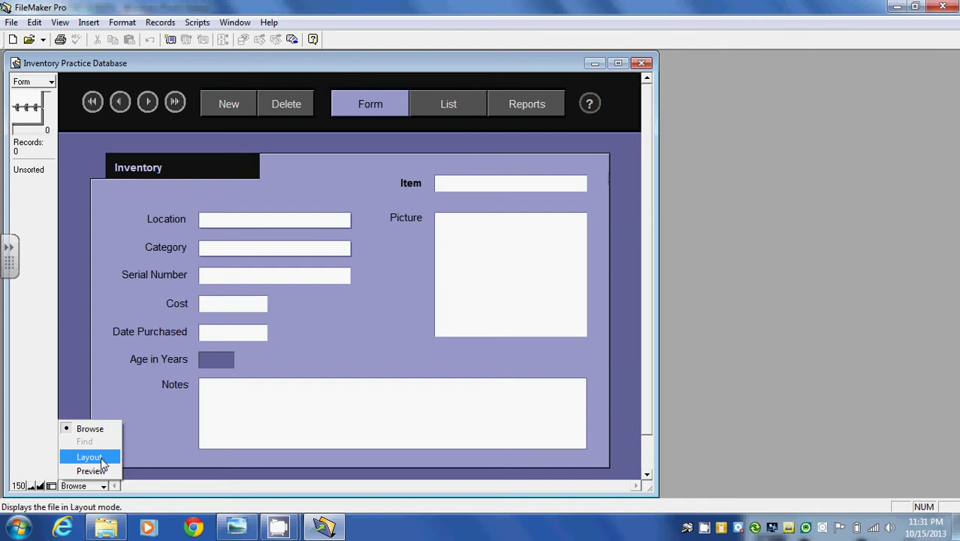
pyautogui.click(90, 457)
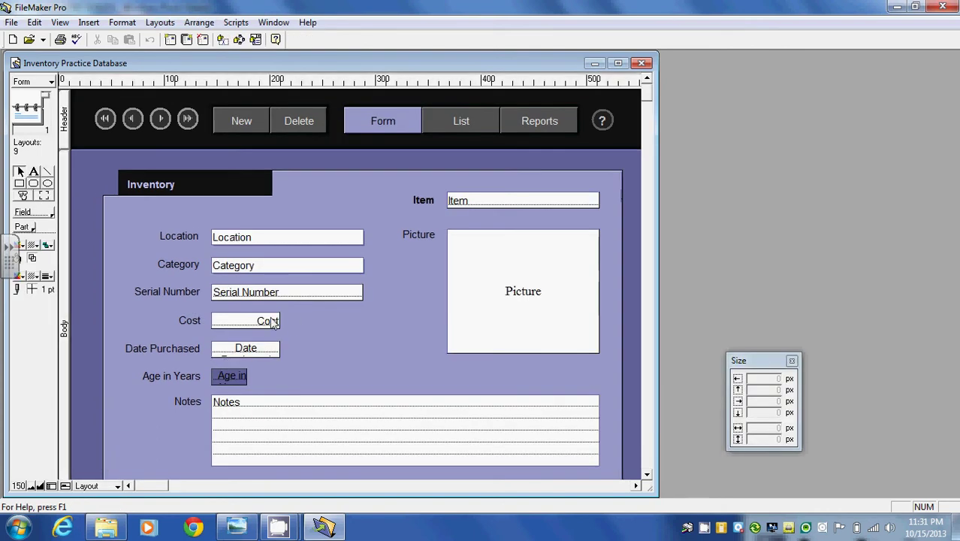
pyautogui.doubleClick(246, 239)
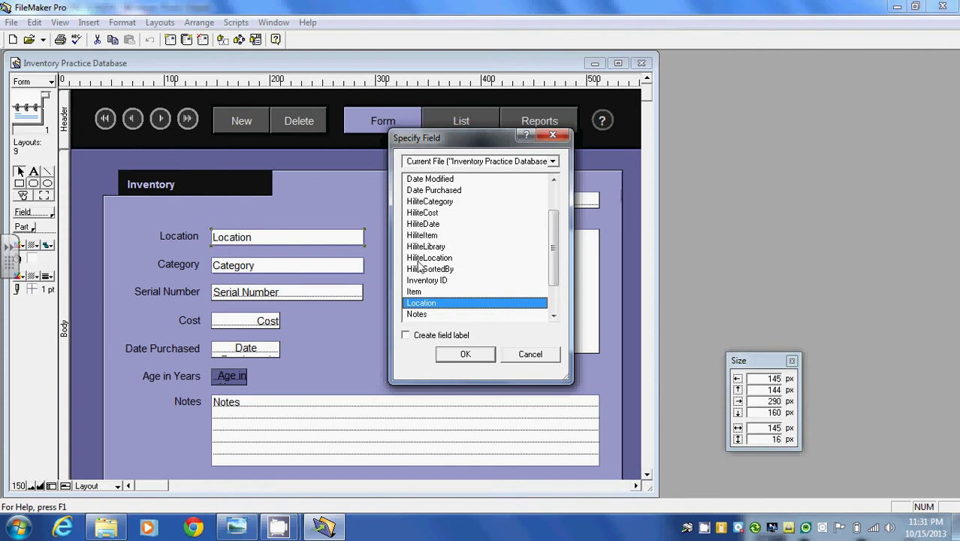
pyautogui.moveTo(556, 261); pyautogui.dragTo(289, 292)
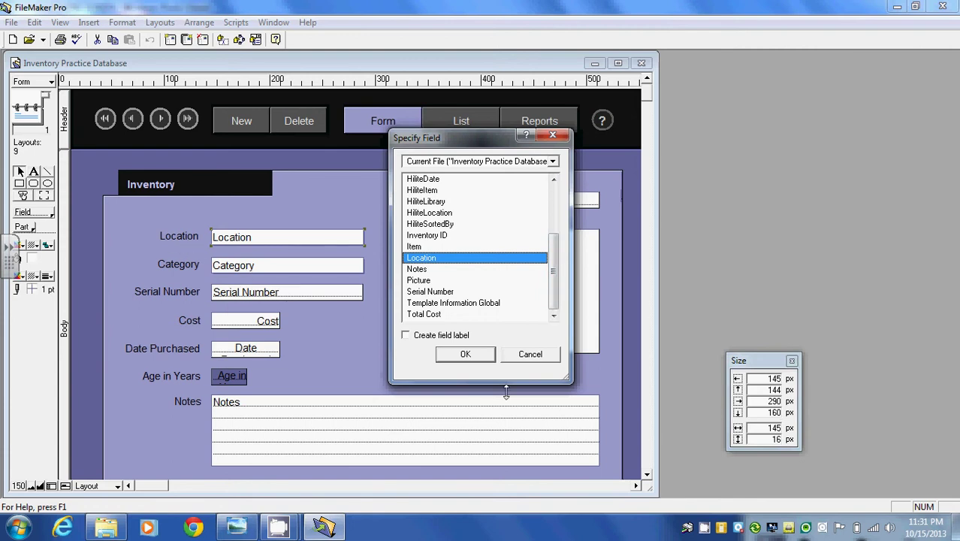
pyautogui.click(530, 357)
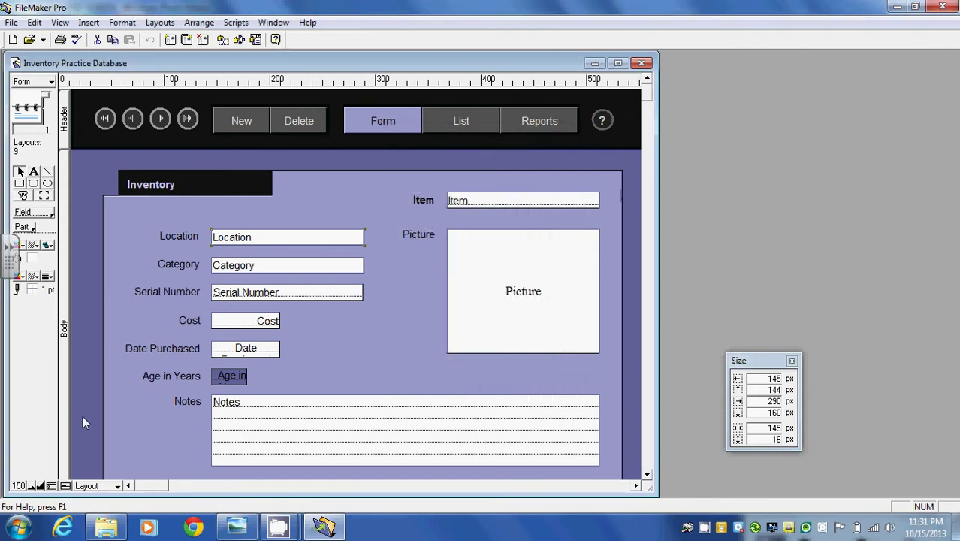
pyautogui.click(118, 487)
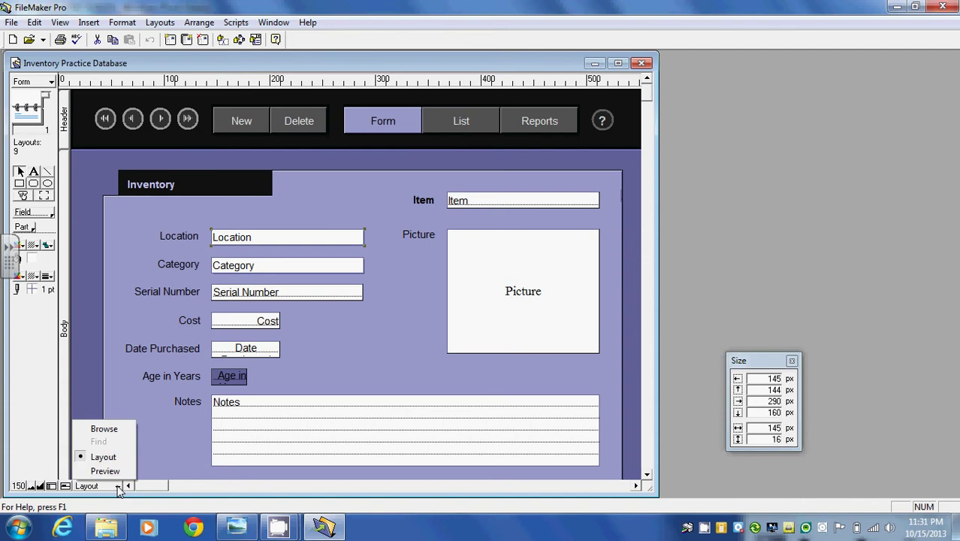
# Return to Browse mode, add a new inventory record, and show its Location choices
pyautogui.click(120, 431)
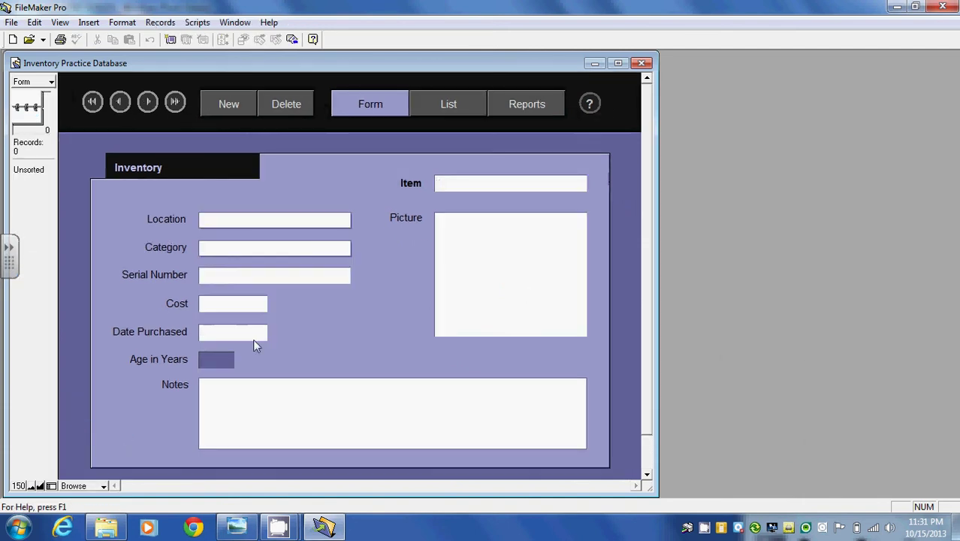
pyautogui.click(228, 104)
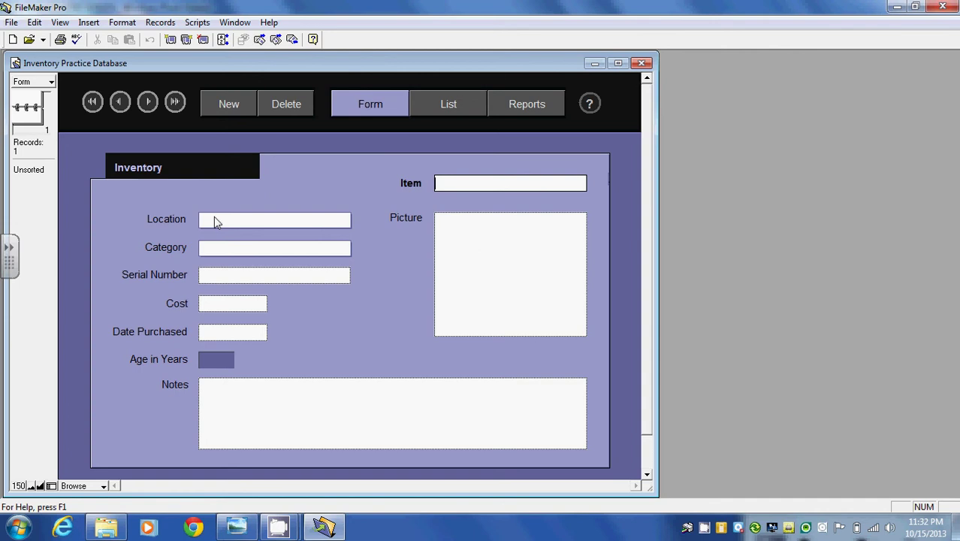
pyautogui.click(268, 225)
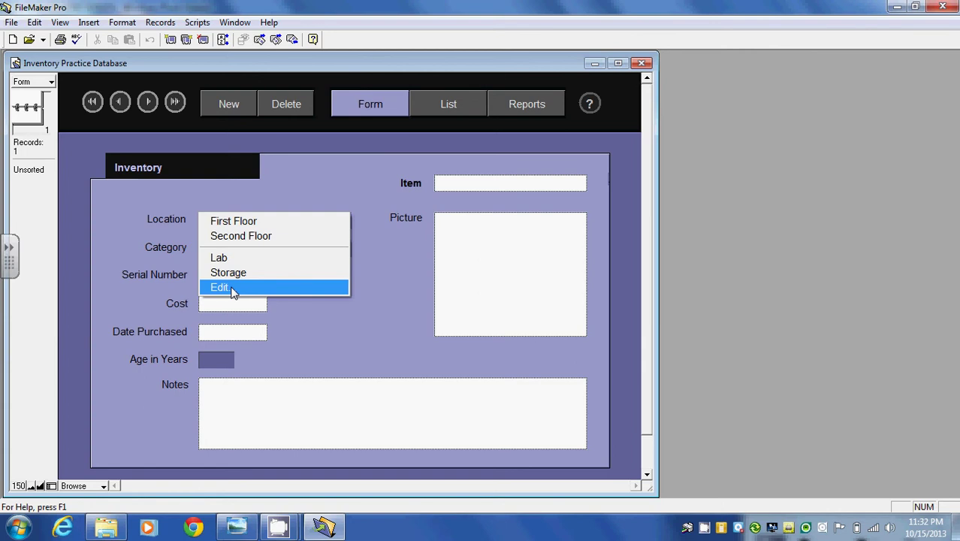
# Replace the Location value list entries with Building A, Building B and Building C
pyautogui.click(233, 291)
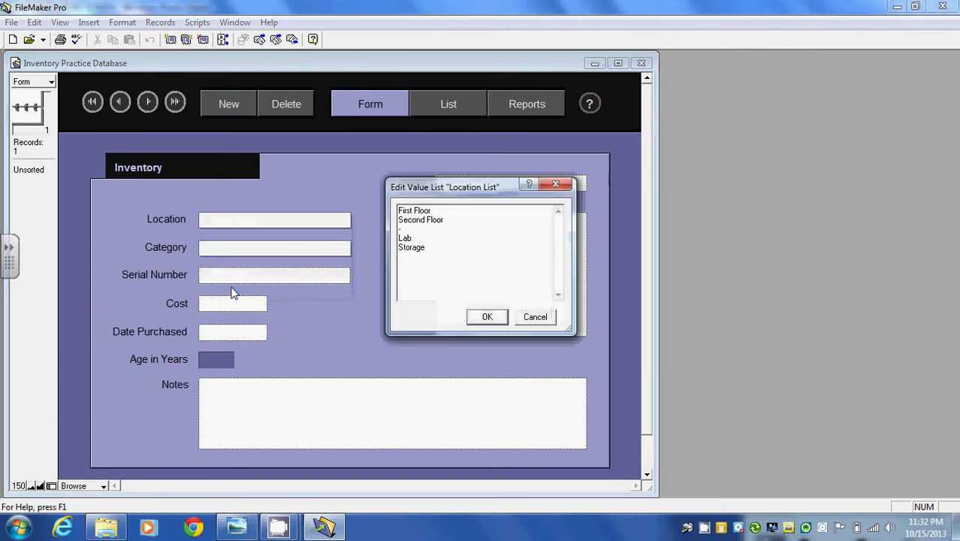
pyautogui.click(428, 248)
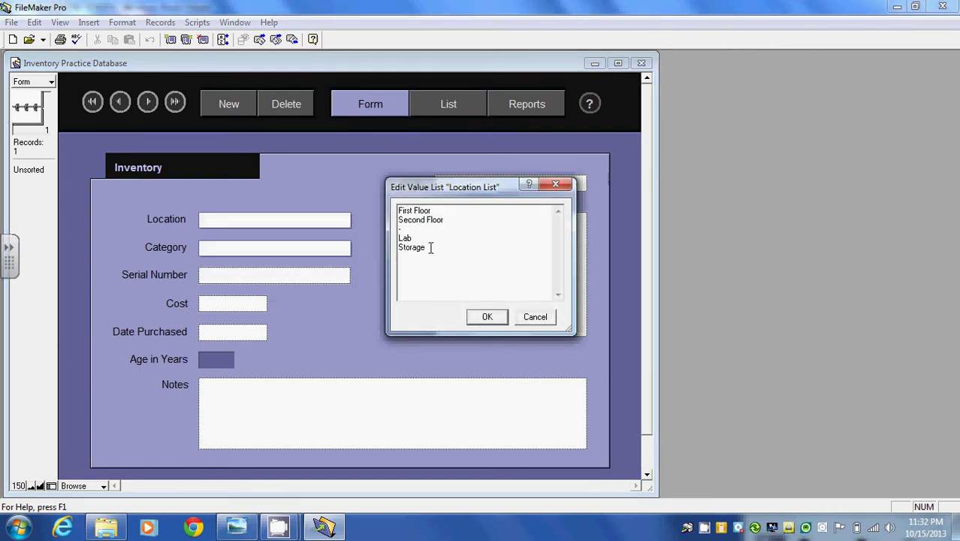
pyautogui.moveTo(431, 247); pyautogui.dragTo(395, 208)
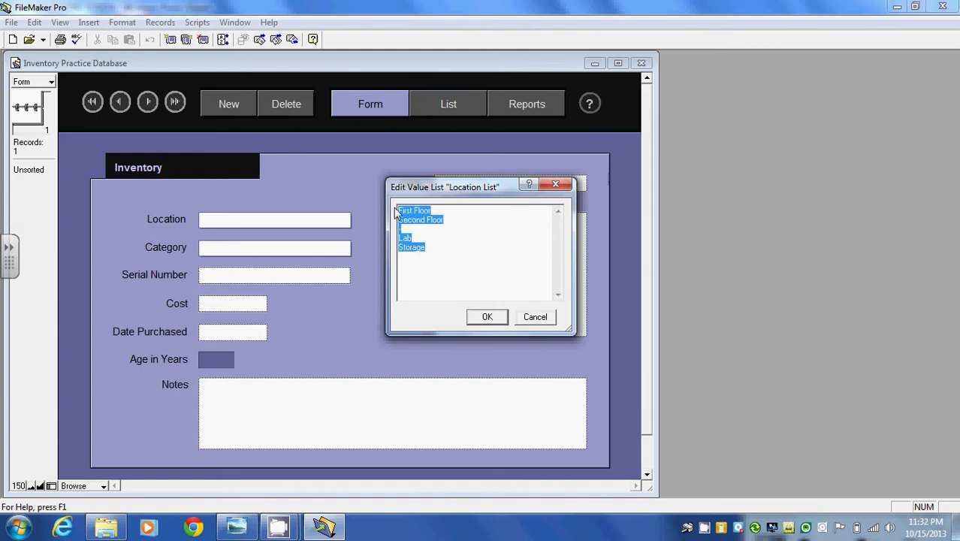
pyautogui.press('BackSpace')
pyautogui.write('Bu')
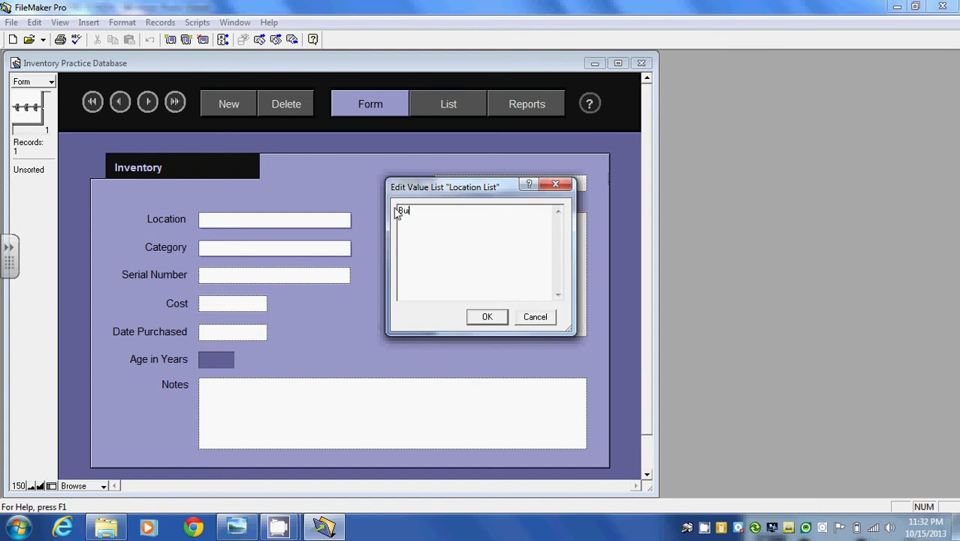
pyautogui.write('ilding')
pyautogui.write('A')
pyautogui.press('Return')
pyautogui.write('Building B')
pyautogui.press('Return')
pyautogui.write('Building C')
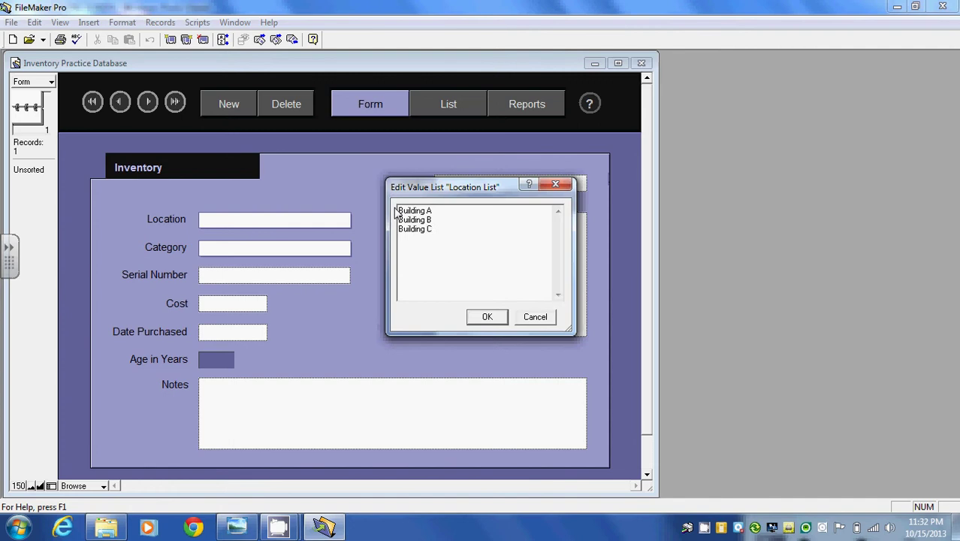
pyautogui.click(487, 317)
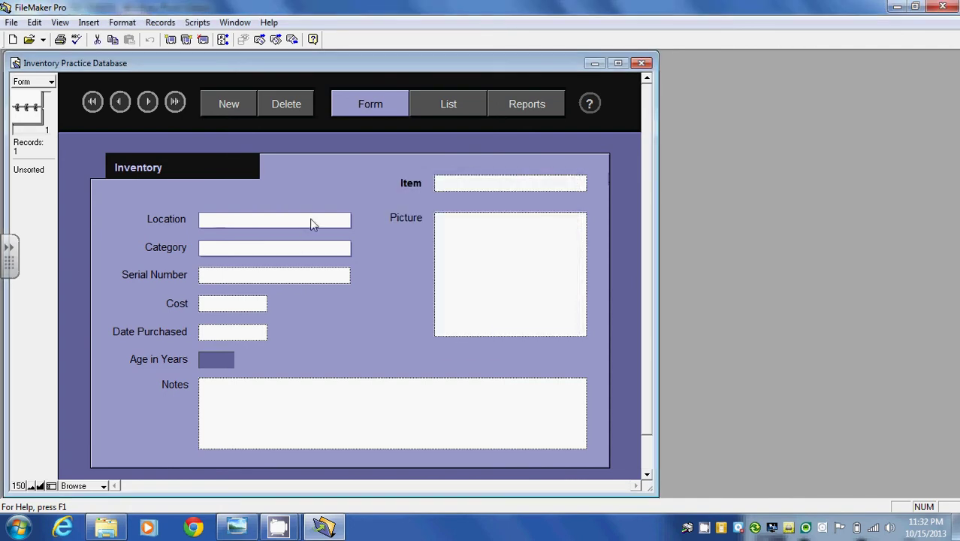
pyautogui.click(313, 224)
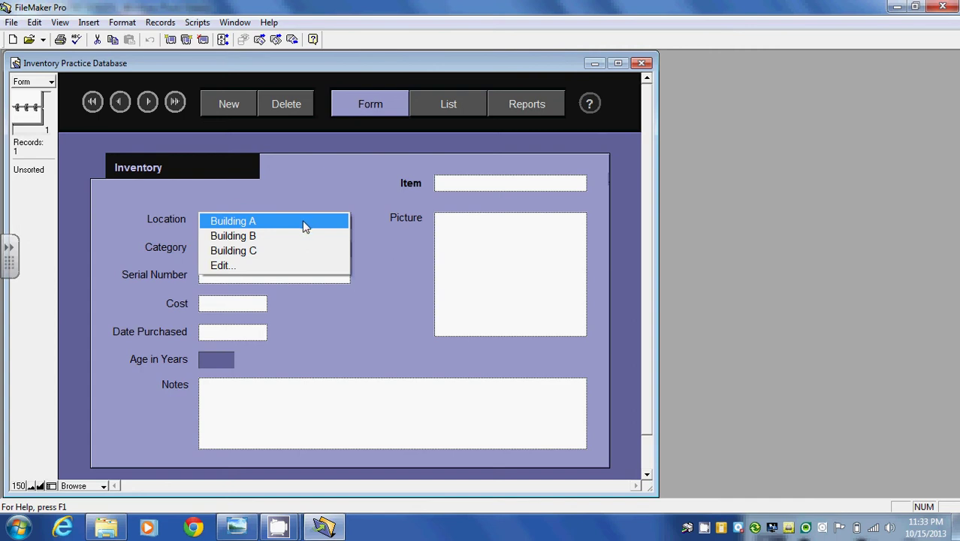
pyautogui.click(329, 312)
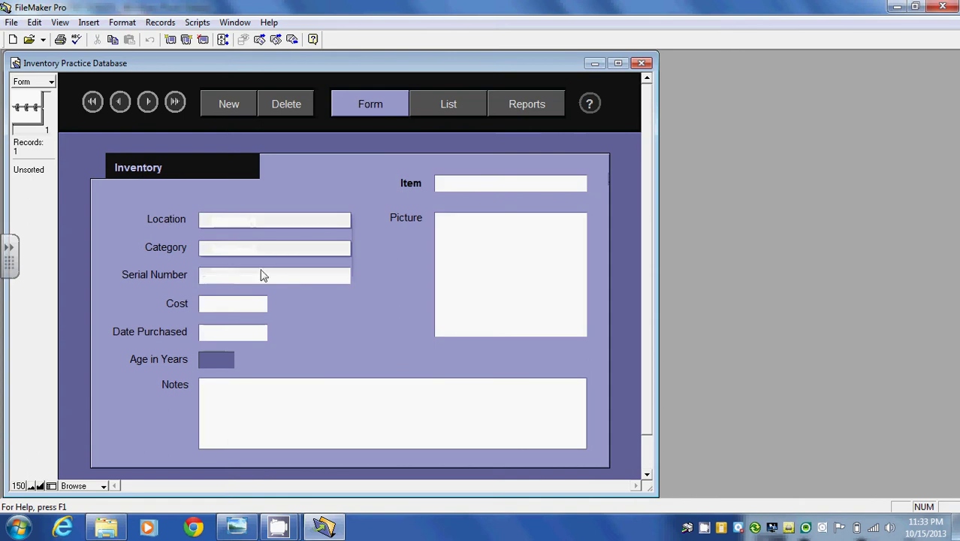
pyautogui.click(242, 253)
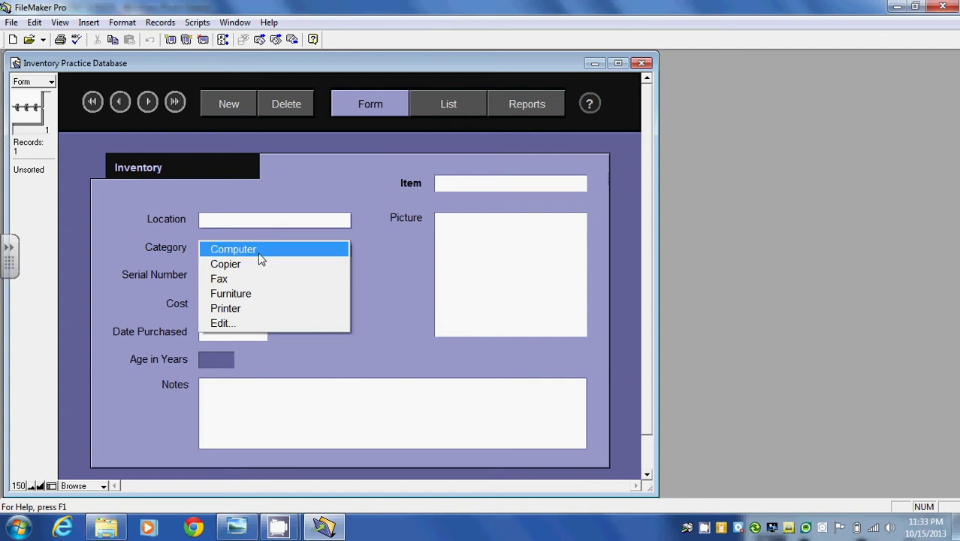
pyautogui.click(235, 323)
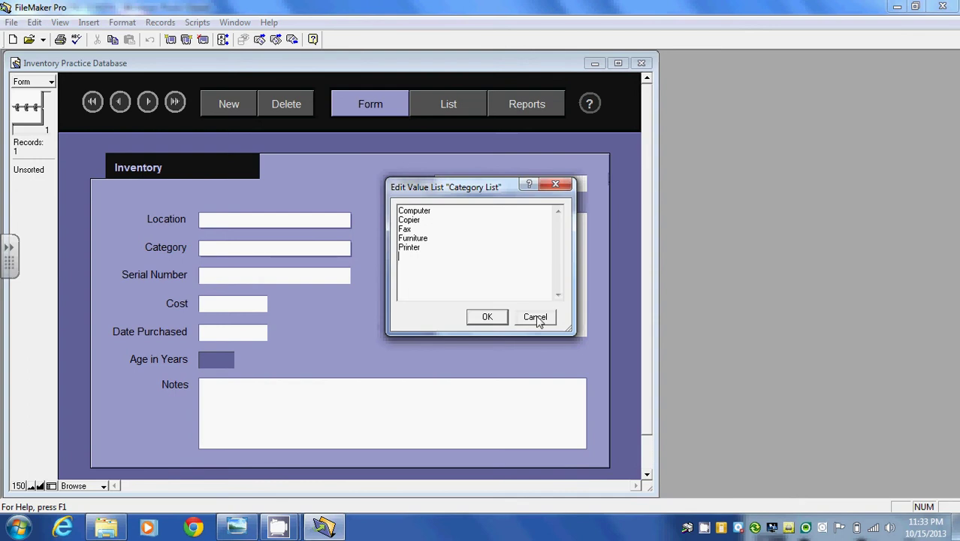
pyautogui.click(536, 319)
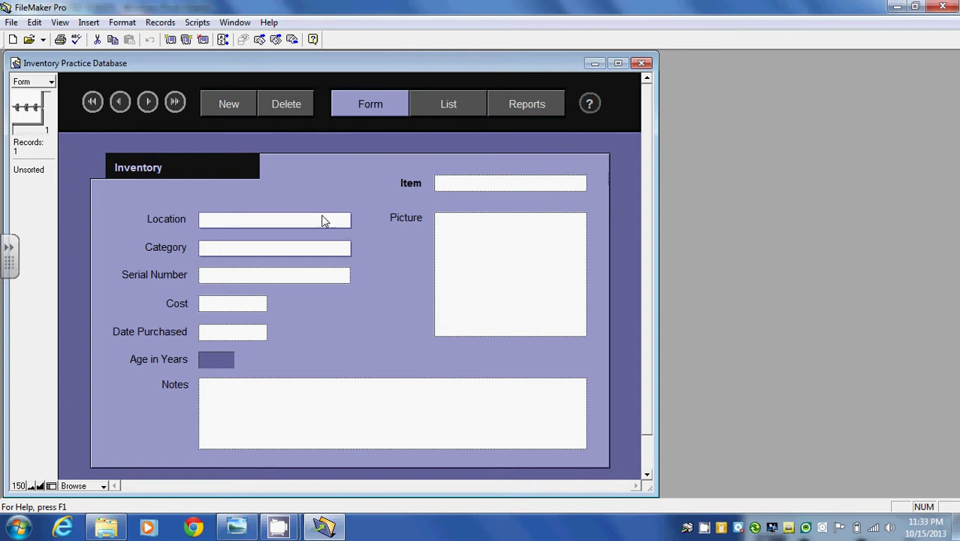
pyautogui.click(283, 277)
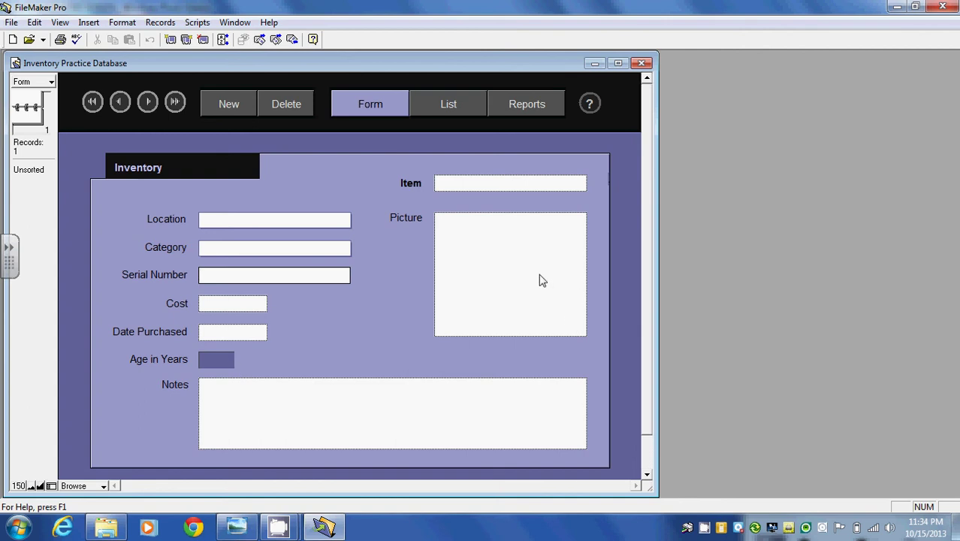
pyautogui.click(477, 183)
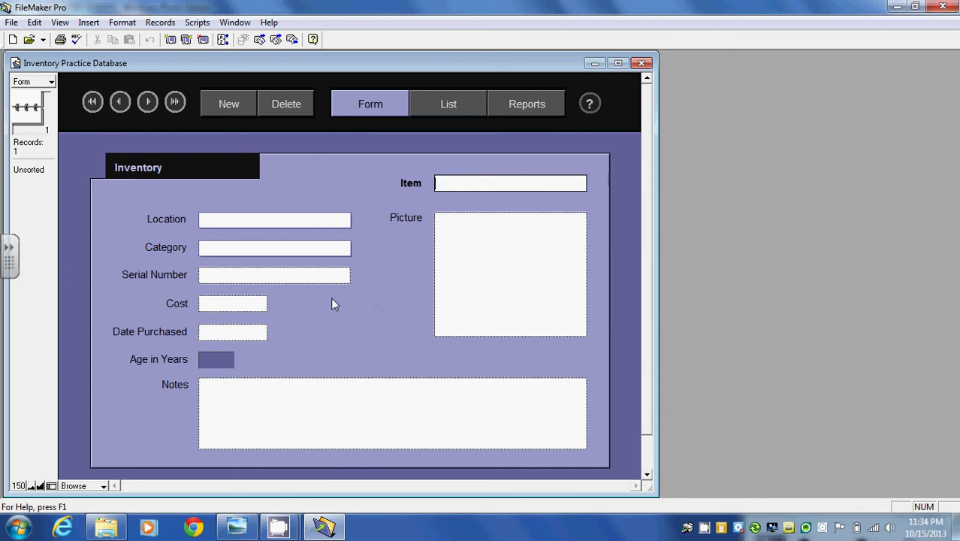
pyautogui.click(105, 486)
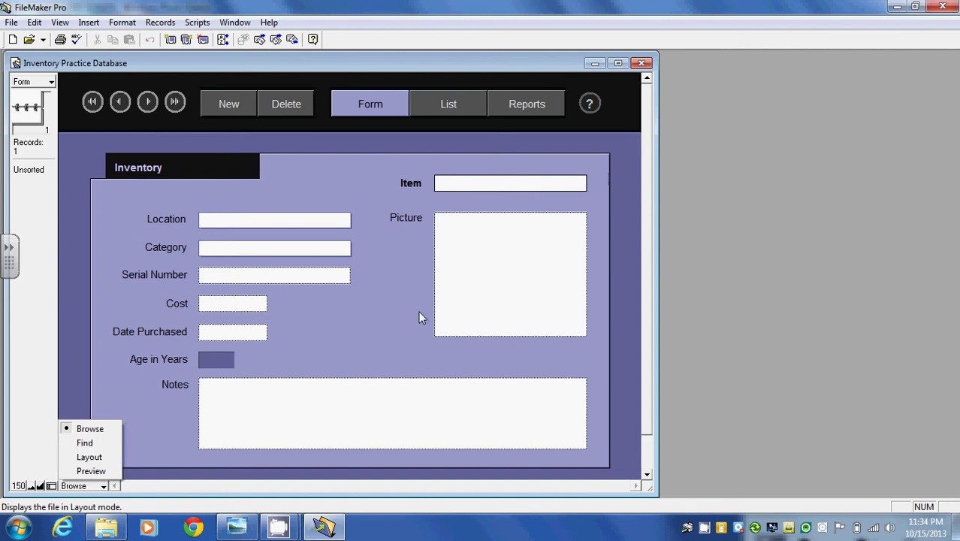
pyautogui.click(110, 431)
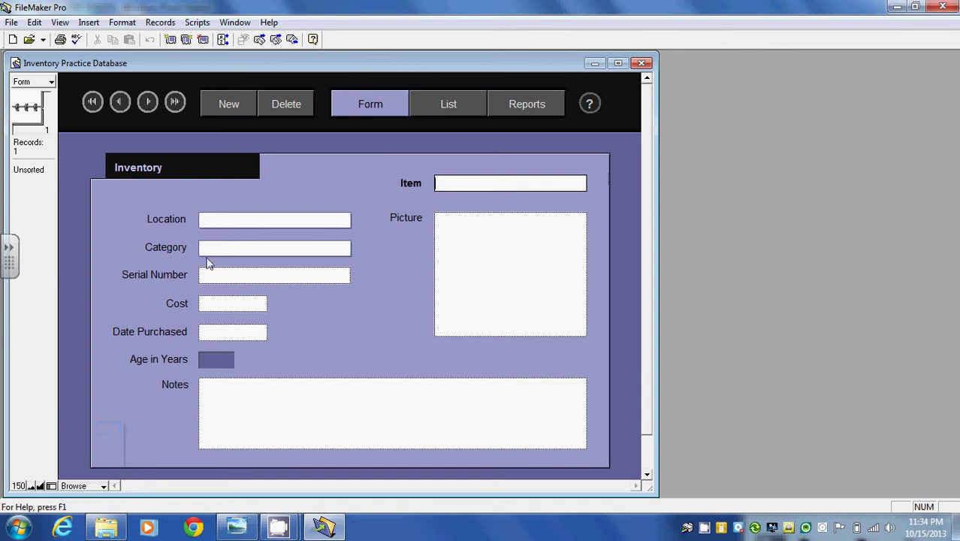
# Set Location to Building A, Category to Computer, serial number 123456 and cost 500.00
pyautogui.click(300, 222)
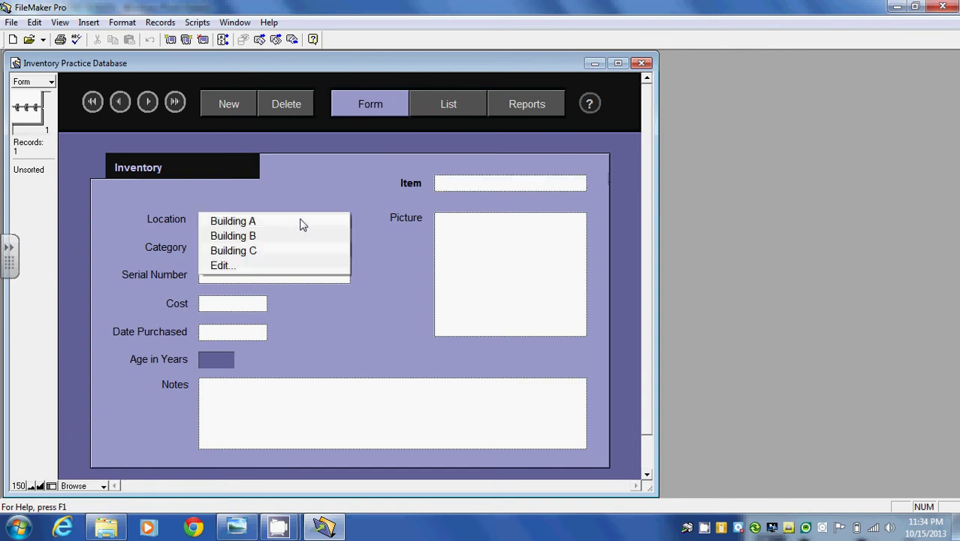
pyautogui.click(233, 223)
pyautogui.click(281, 249)
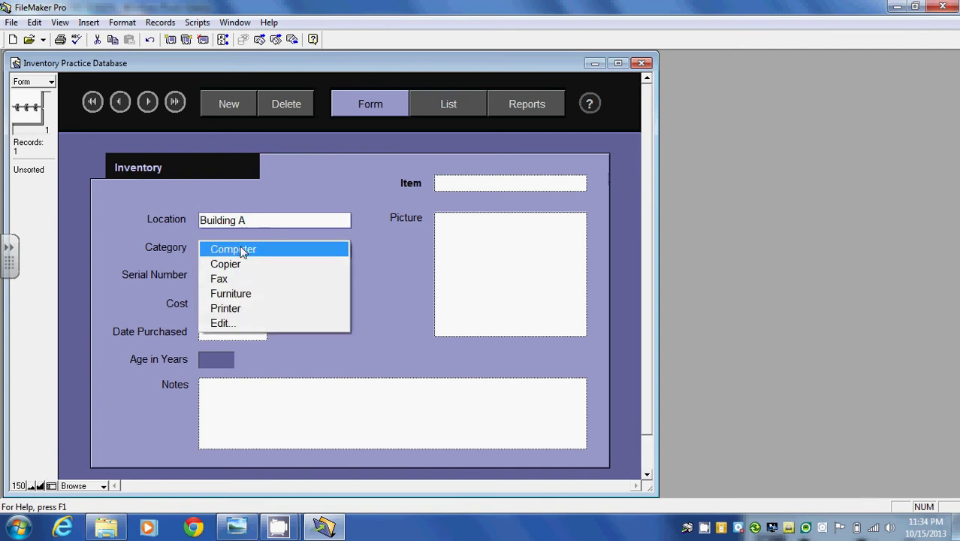
pyautogui.click(241, 255)
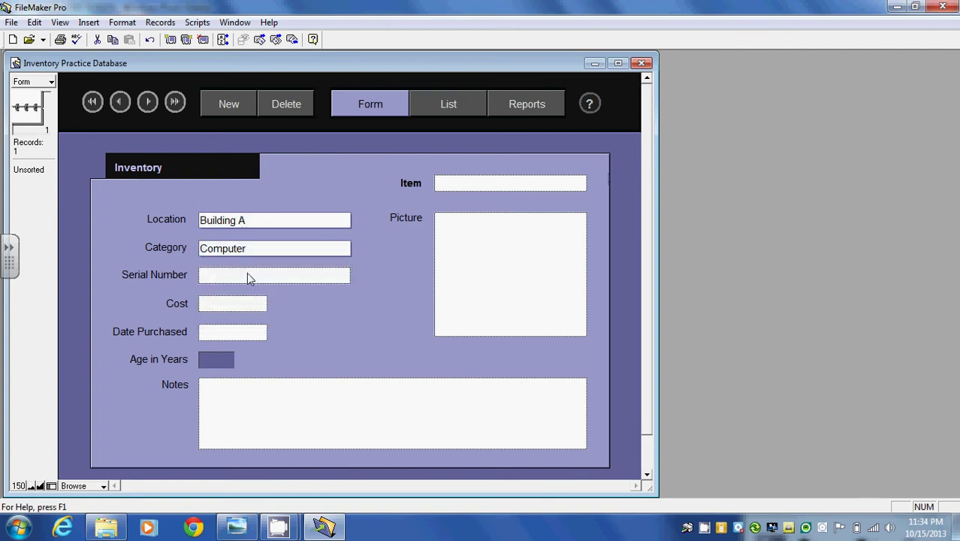
pyautogui.click(236, 276)
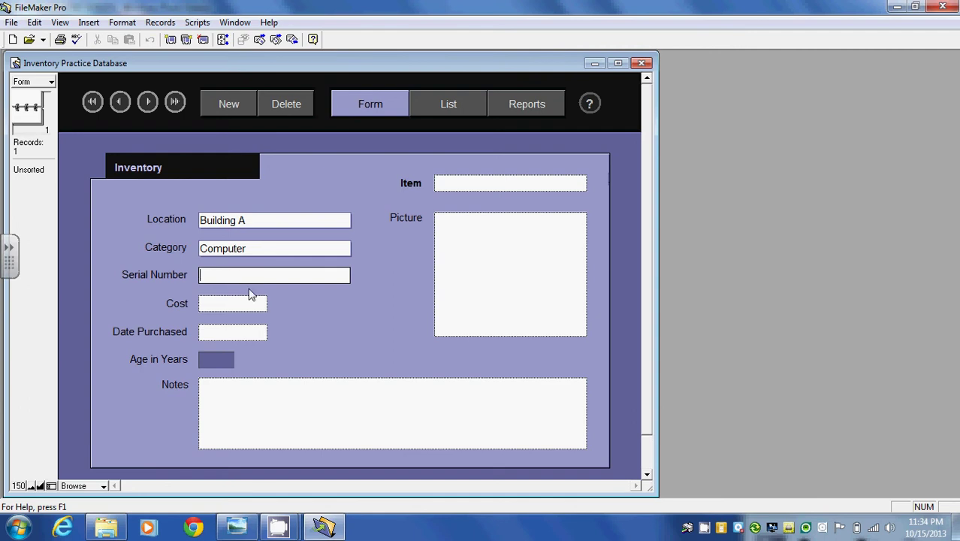
pyautogui.write('123456')
pyautogui.click(223, 303)
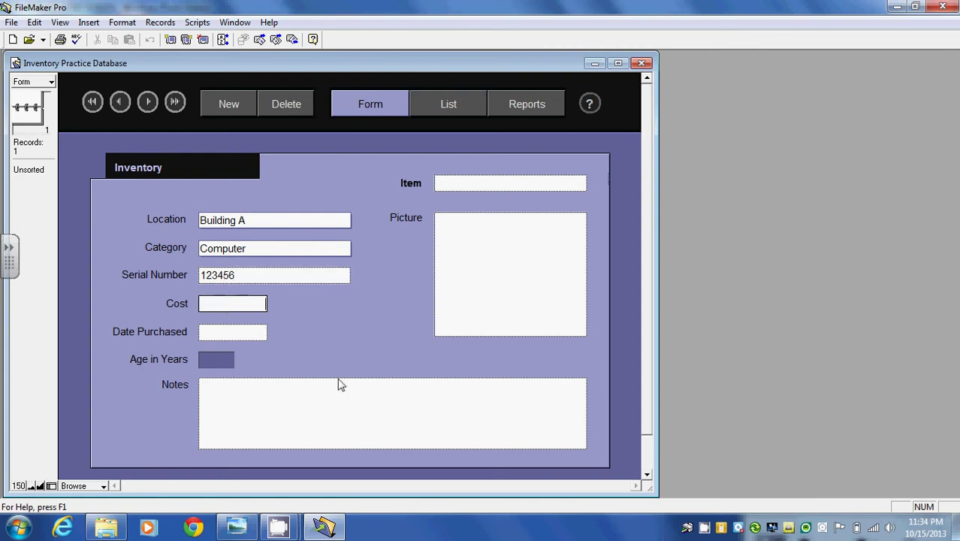
pyautogui.write('500.00')
# Enter the purchase date 9/10/2010, correcting the mistyped year 2013
pyautogui.click(234, 333)
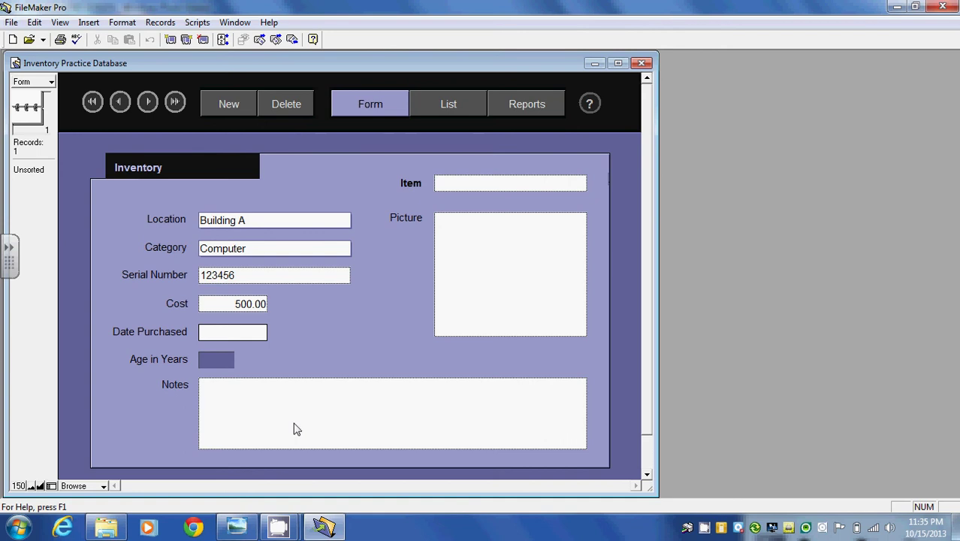
pyautogui.write('09/10/2013')
pyautogui.click(243, 398)
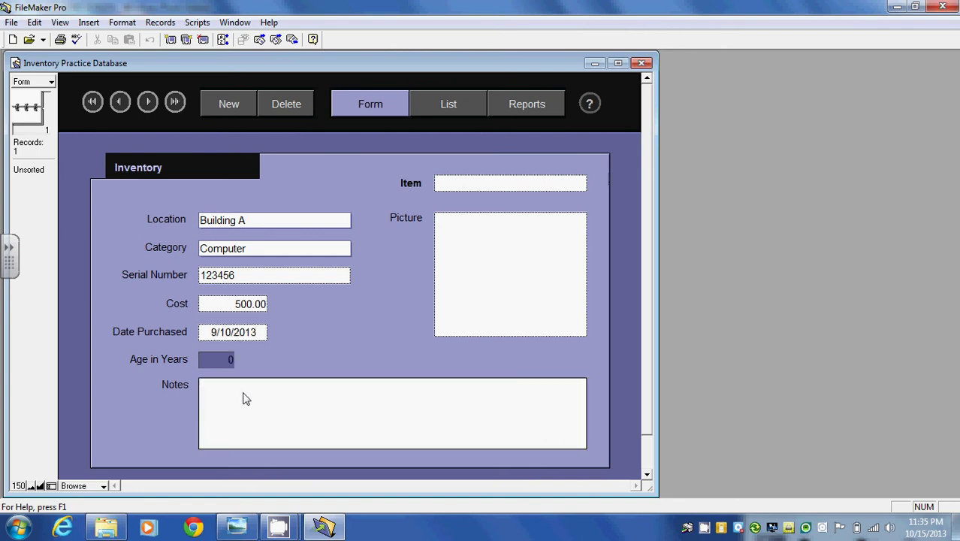
pyautogui.click(260, 336)
pyautogui.click(262, 334)
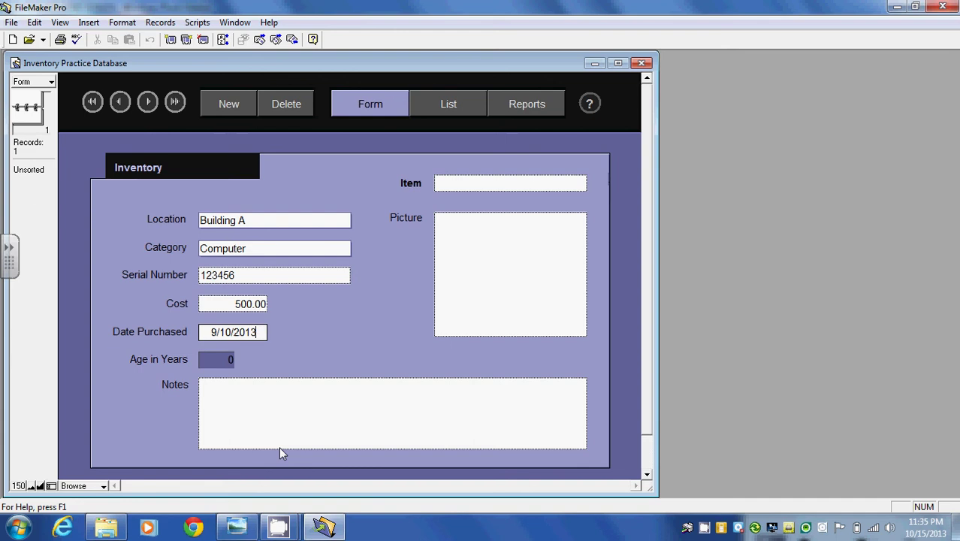
pyautogui.press('BackSpace')
pyautogui.write('0')
# Type 'This computer is a DELL laptop' into the Notes field
pyautogui.click(241, 401)
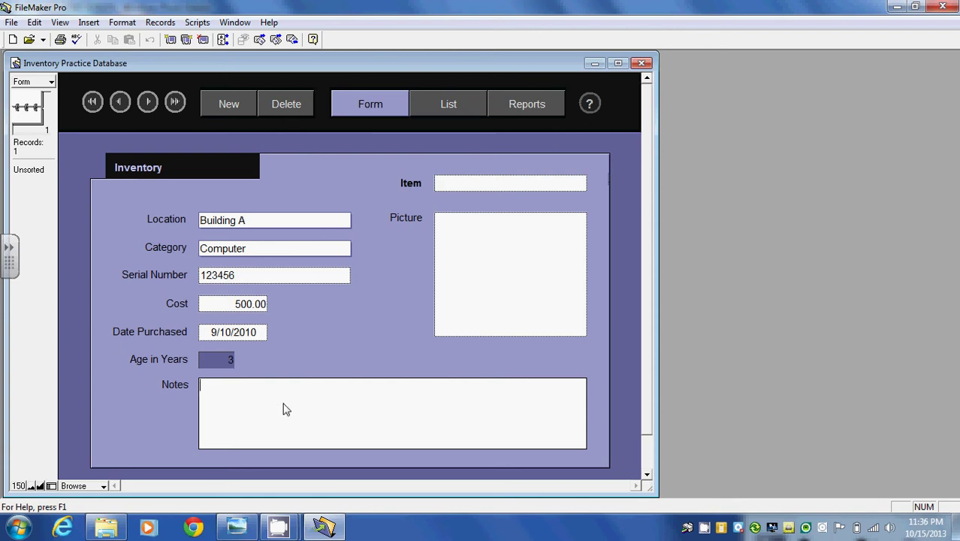
pyautogui.write('The')
pyautogui.press('BackSpace')
pyautogui.press('BackSpace')
pyautogui.write('is la')
pyautogui.press('BackSpace')
pyautogui.press('BackSpace')
pyautogui.write('computer is a ')
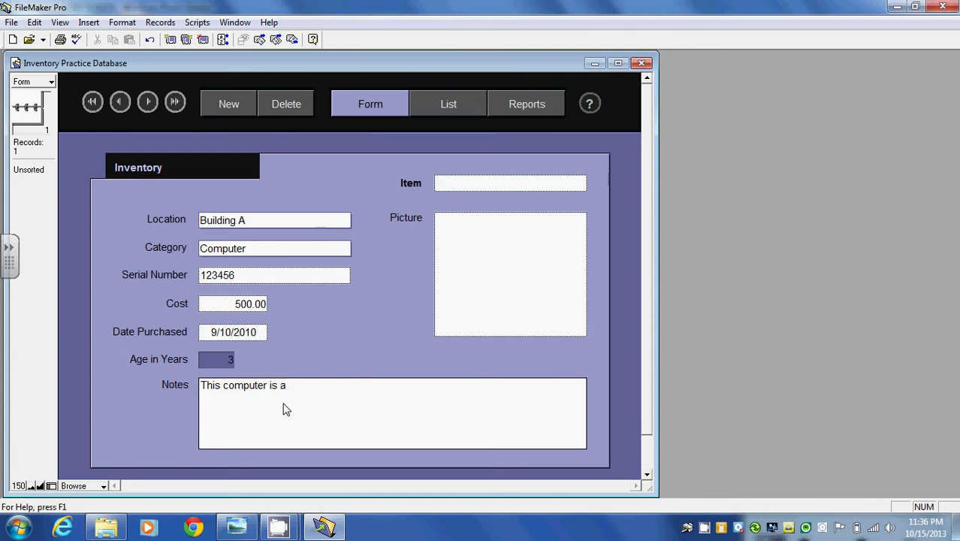
pyautogui.write('DELL laptop.')
# Add a new record with Location Building B and Category Printer
pyautogui.click(228, 103)
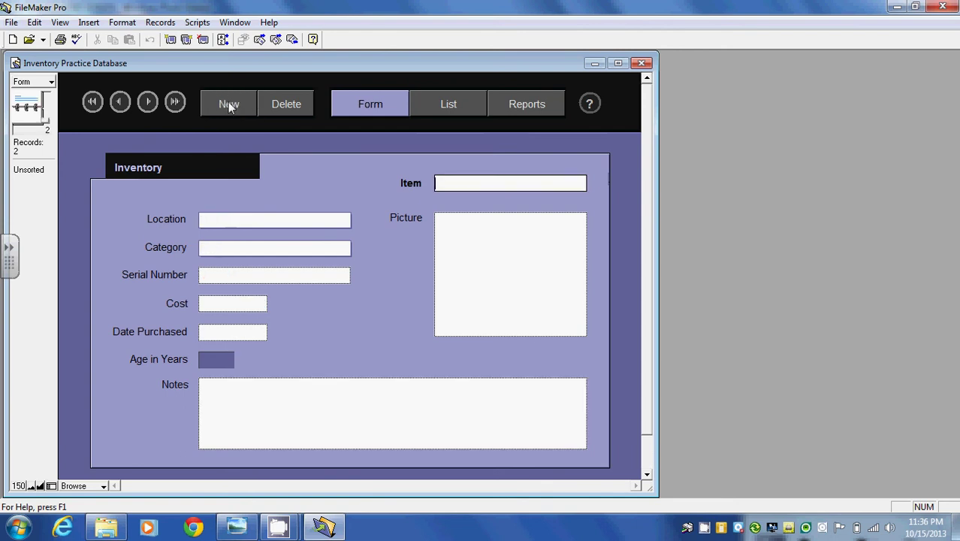
pyautogui.click(257, 219)
pyautogui.click(258, 219)
pyautogui.click(257, 216)
pyautogui.click(270, 221)
pyautogui.click(342, 221)
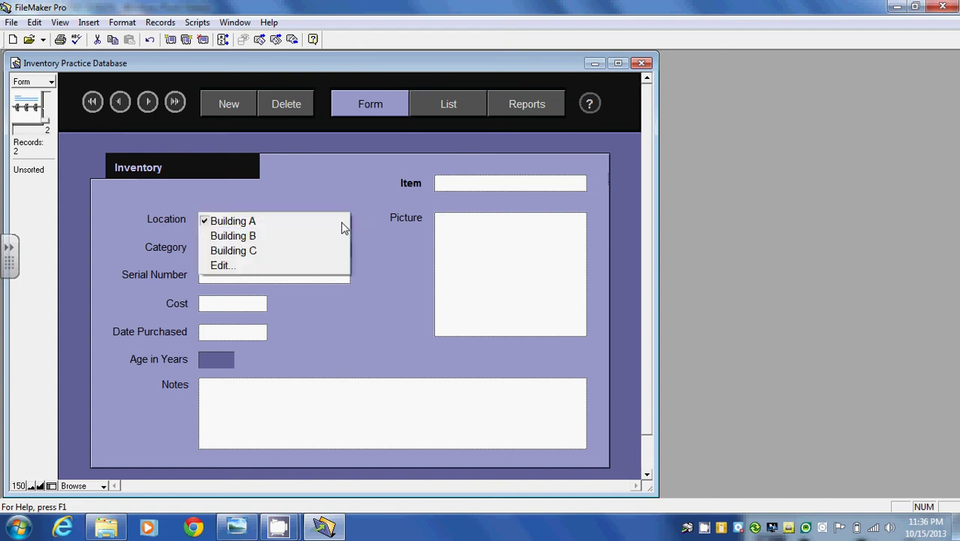
pyautogui.click(290, 235)
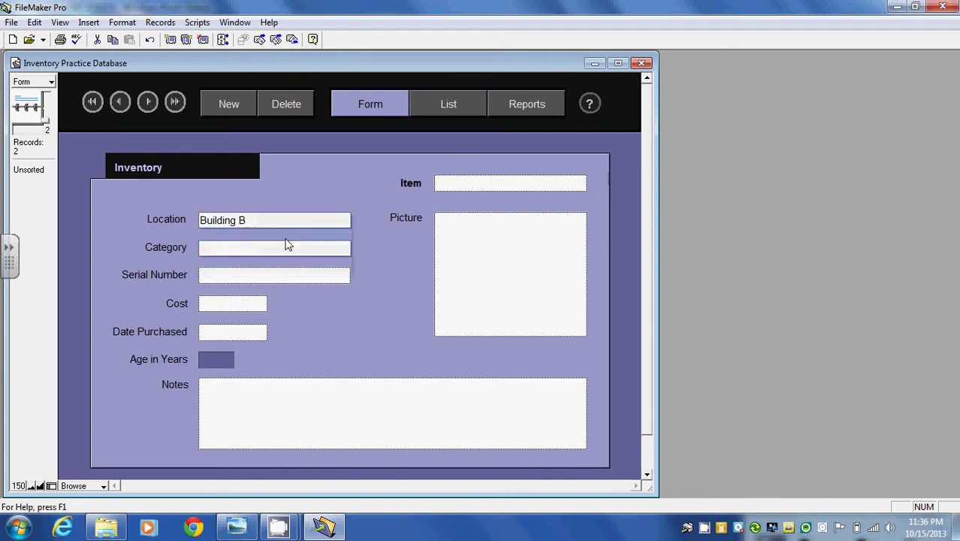
pyautogui.click(286, 252)
pyautogui.click(286, 250)
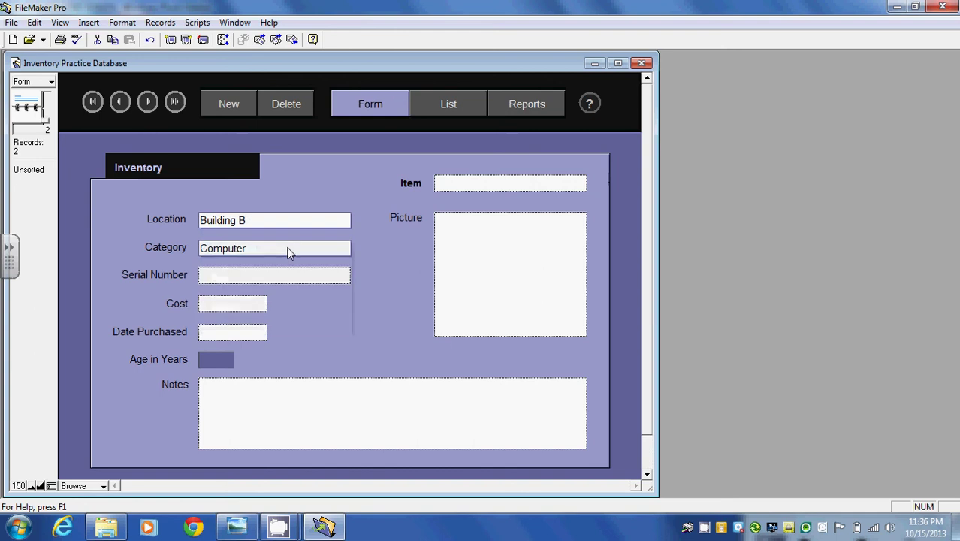
pyautogui.click(287, 250)
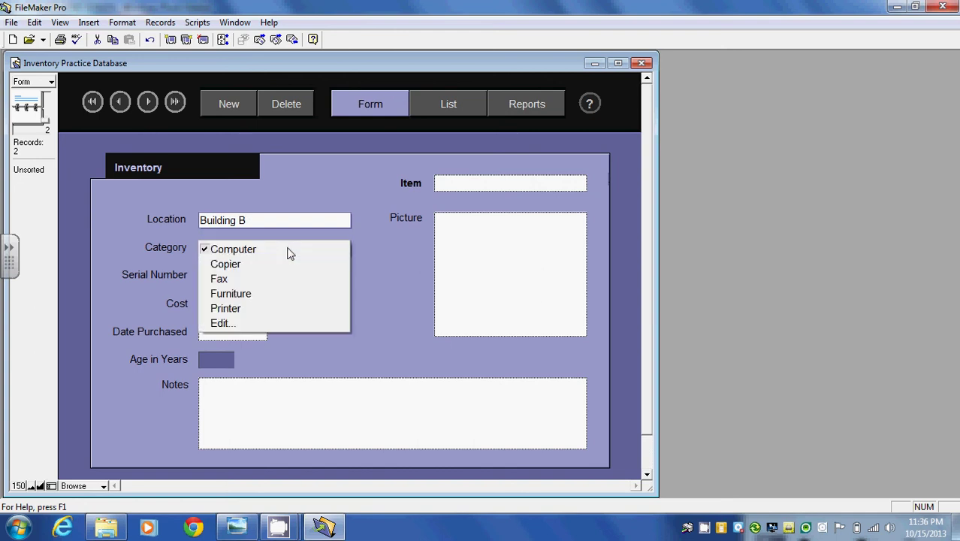
pyautogui.click(245, 308)
# Enter serial 6789, cost 350.00, date 01/15/2009 and the note 'This printer is an Epson laser jet printer.'
pyautogui.click(214, 277)
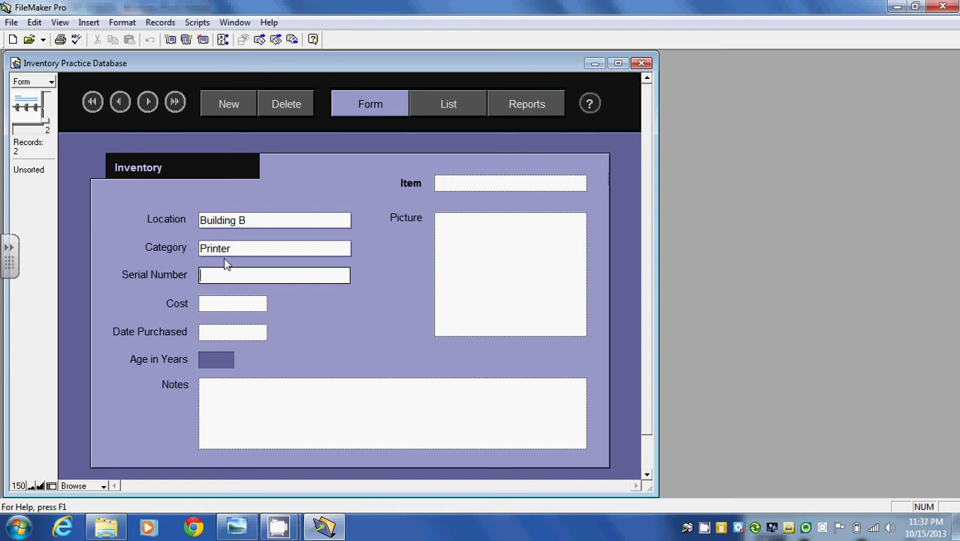
pyautogui.write('6789')
pyautogui.click(222, 305)
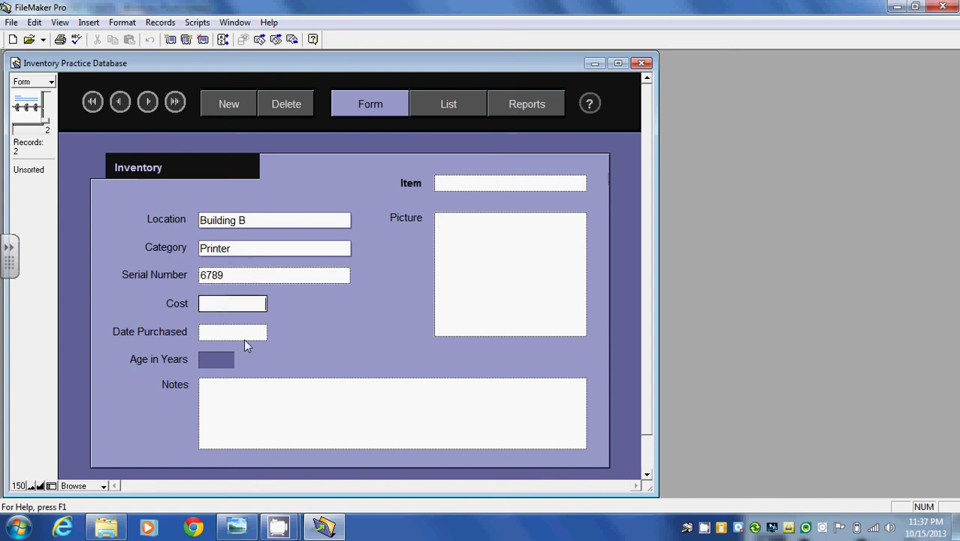
pyautogui.write('350.00')
pyautogui.click(231, 335)
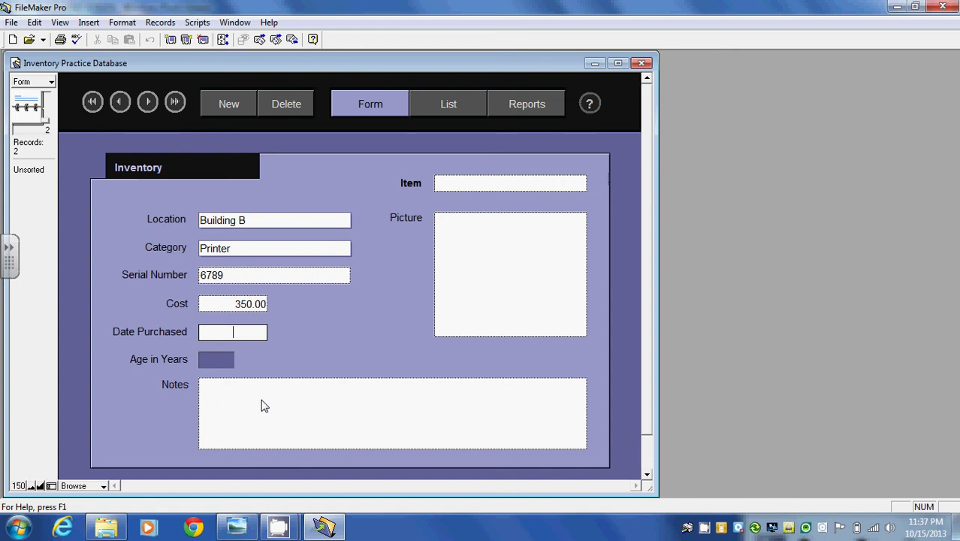
pyautogui.write('01/15/2009')
pyautogui.click(225, 392)
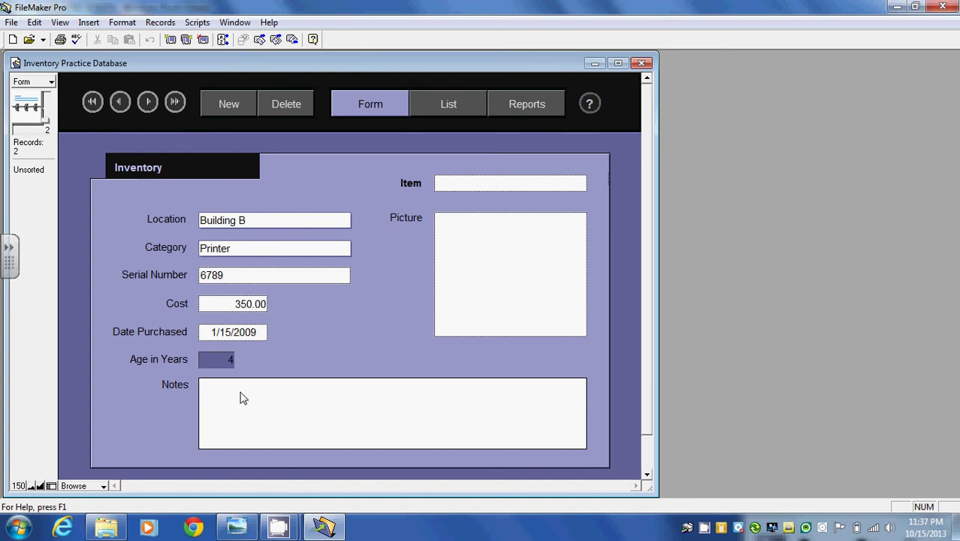
pyautogui.write('This printer is an Epson lase')
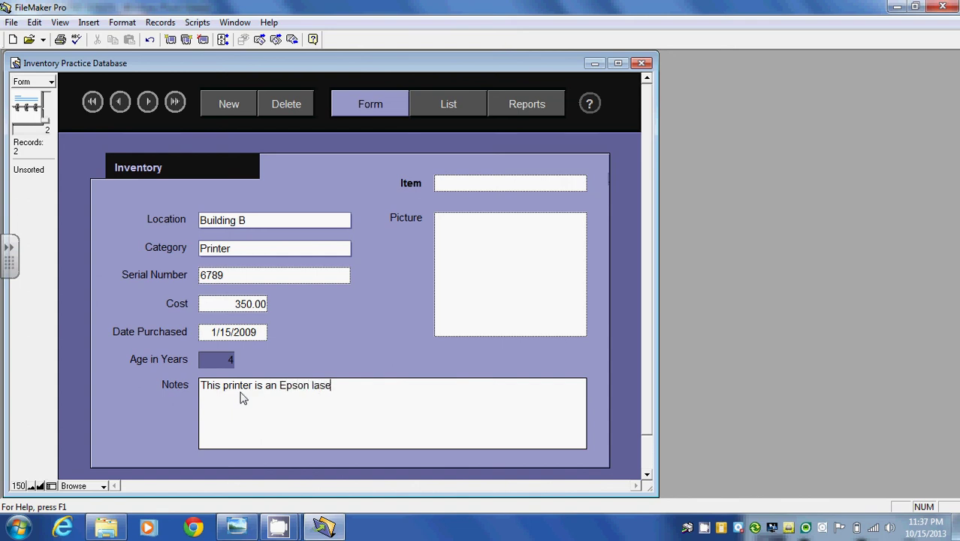
pyautogui.write('r jet printer.')
# Add a blank third record, then step back to record 1, the Building A computer
pyautogui.click(228, 105)
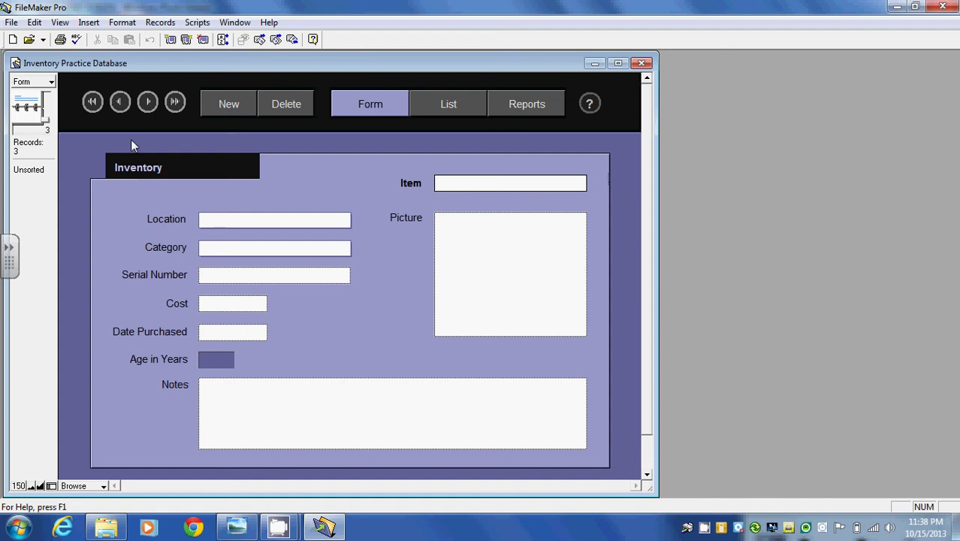
pyautogui.click(120, 103)
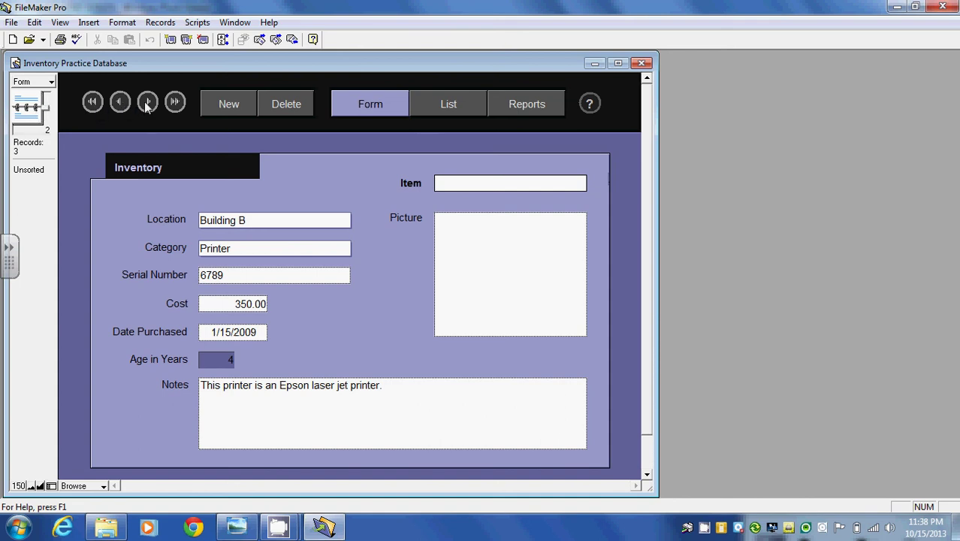
pyautogui.click(147, 104)
pyautogui.click(120, 103)
pyautogui.click(120, 105)
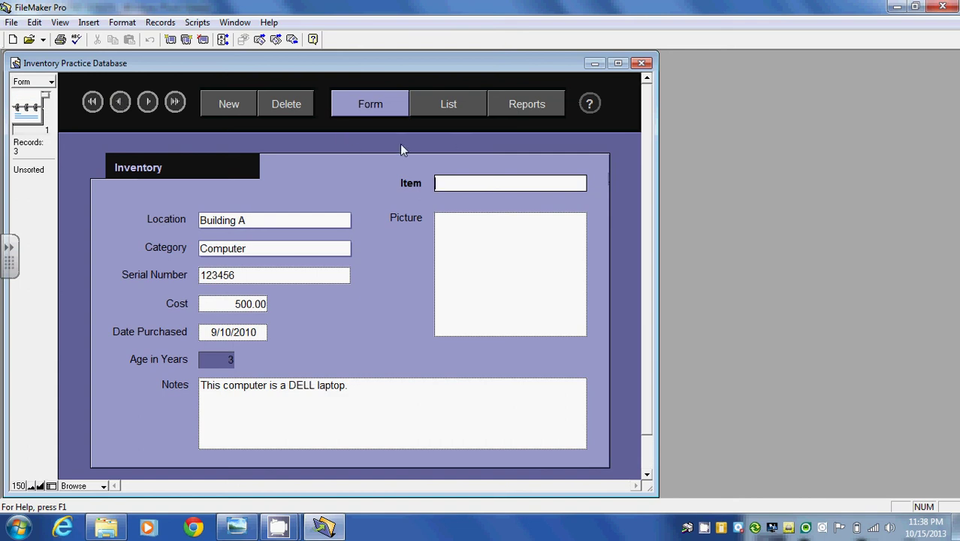
# Switch to the List layout, showing Building A Computer 500.00 and Building B Printer 350.00
pyautogui.click(448, 109)
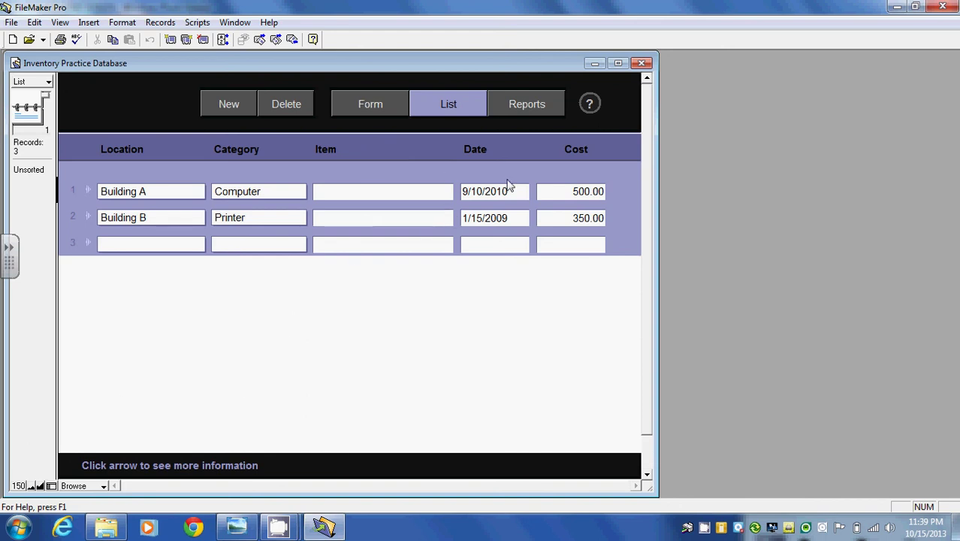
# Preview the Inventory Summary report from the Reports page, grouped by building with an 850.00 grand total
pyautogui.click(532, 107)
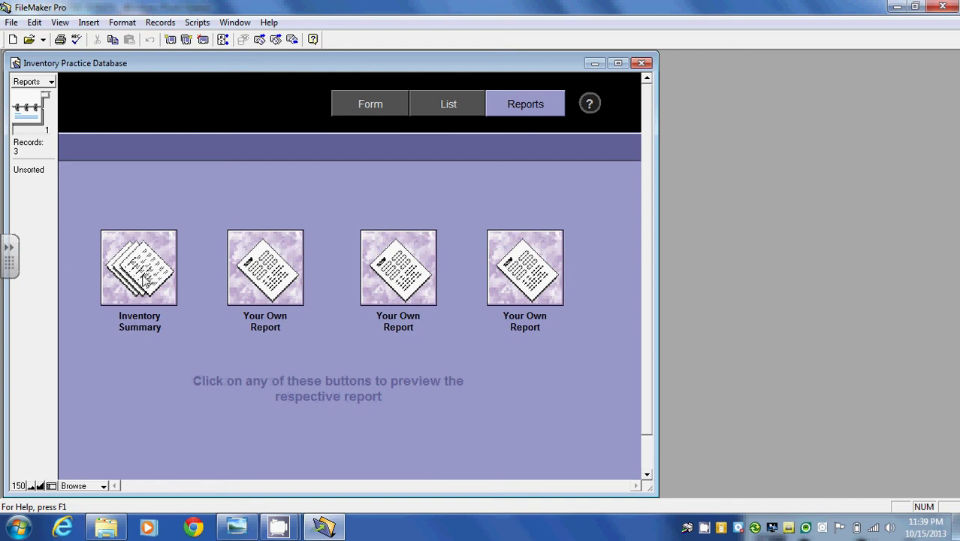
pyautogui.click(142, 277)
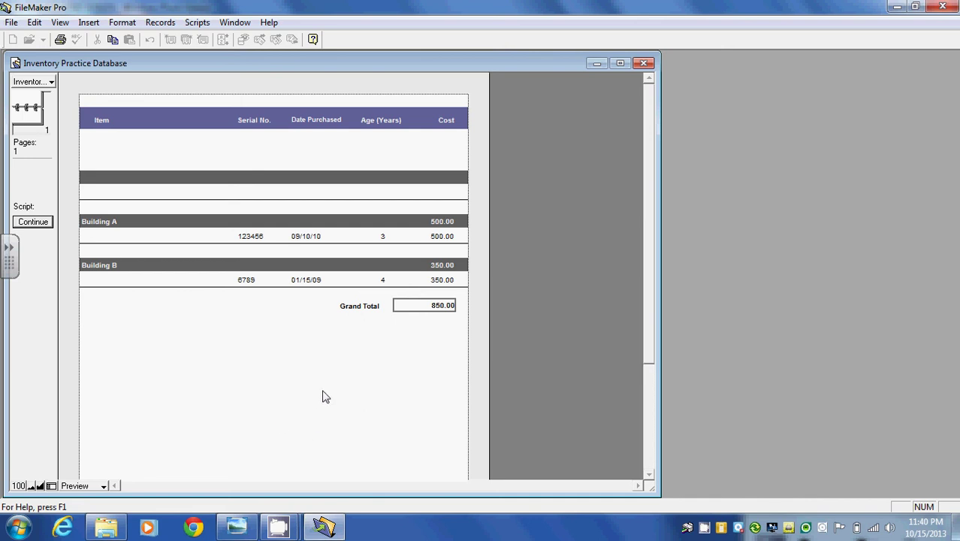
# Close the report preview, return to the Inventory form and browse back to the Building A computer record
pyautogui.click(33, 222)
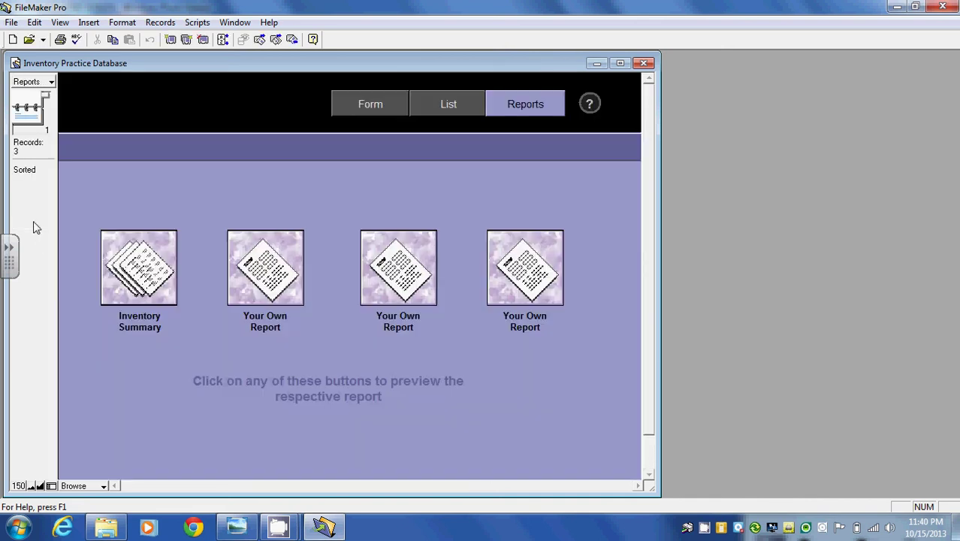
pyautogui.click(373, 107)
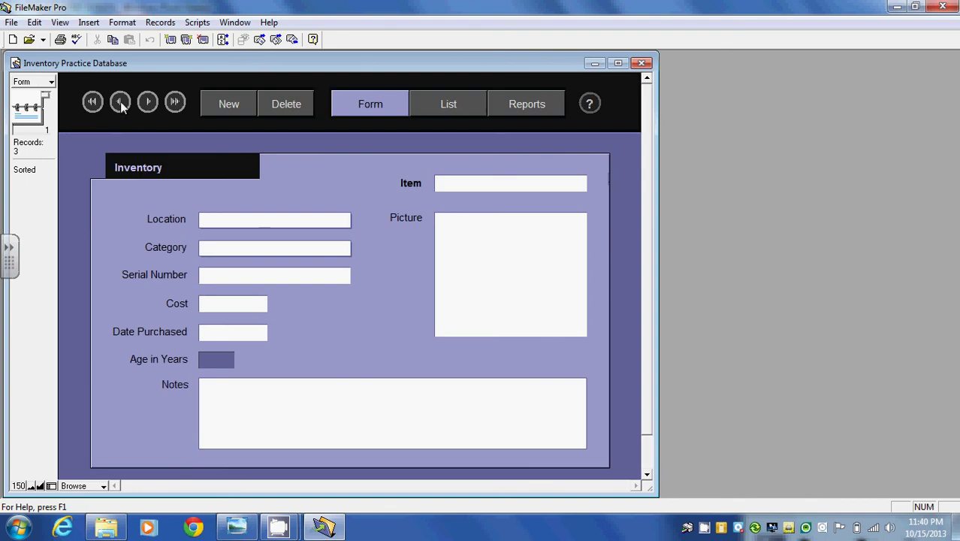
pyautogui.click(147, 104)
pyautogui.click(148, 103)
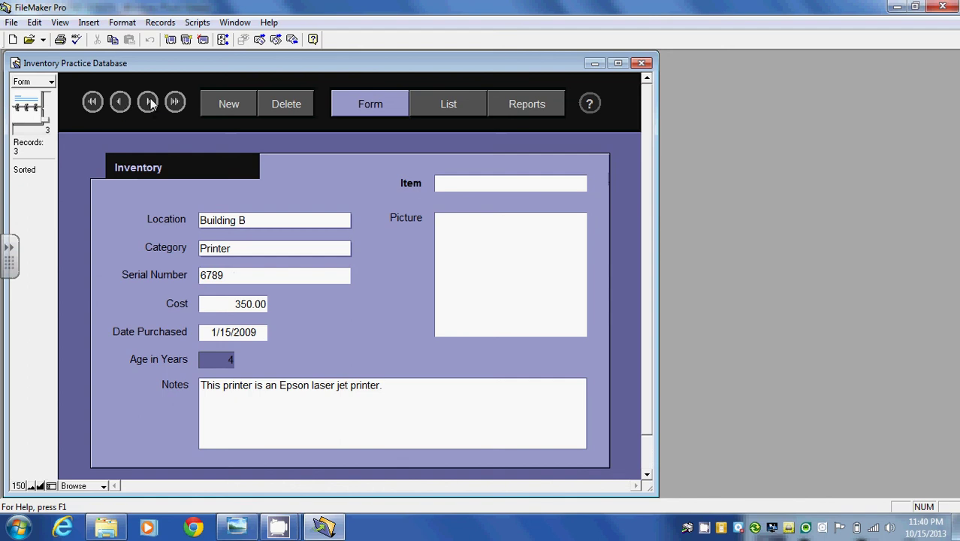
pyautogui.click(119, 103)
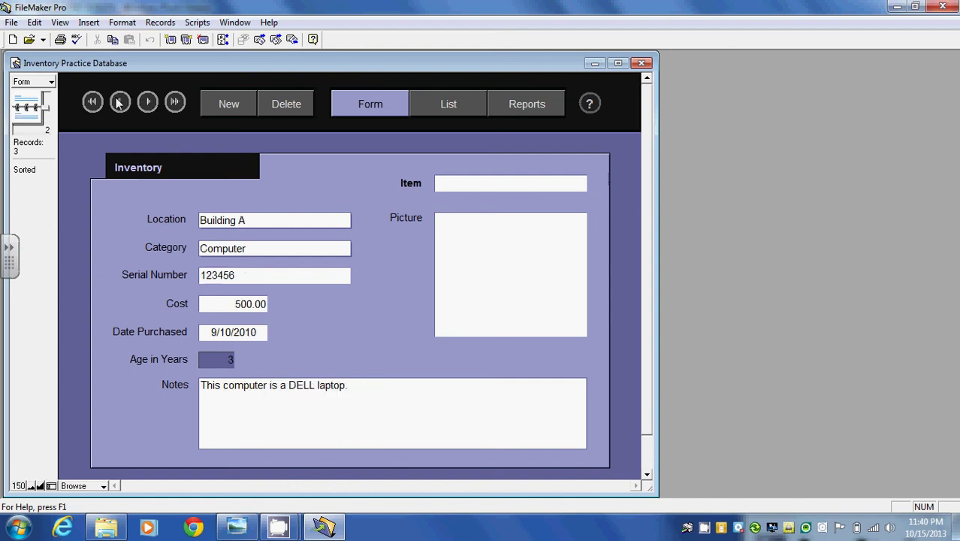